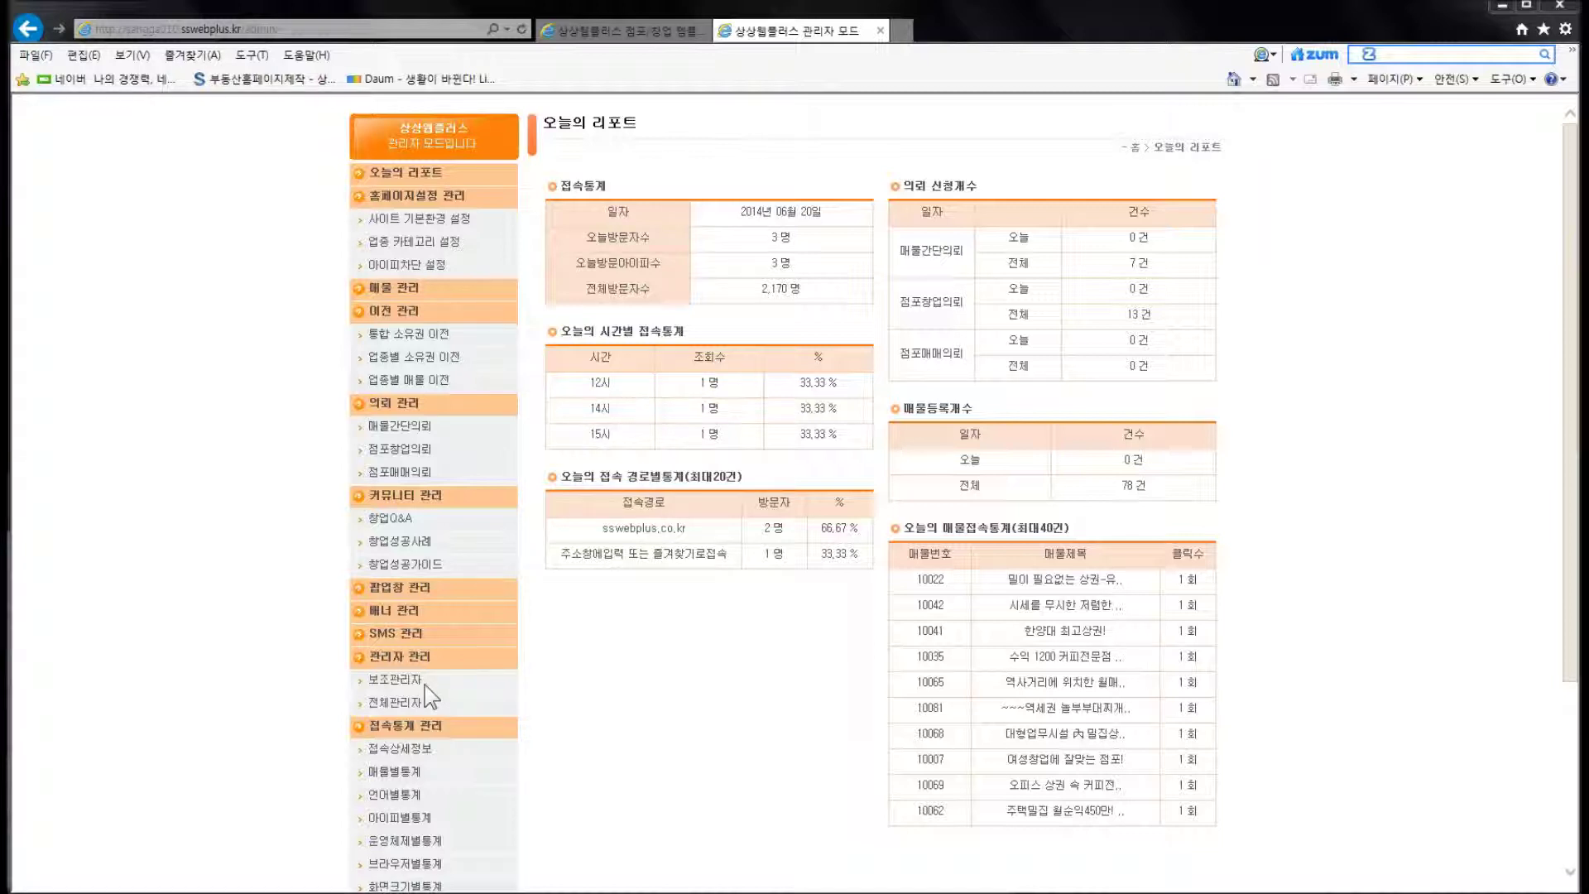
Open the 보조관리자 list and start a blank new sub-administrator registration form
click(411, 680)
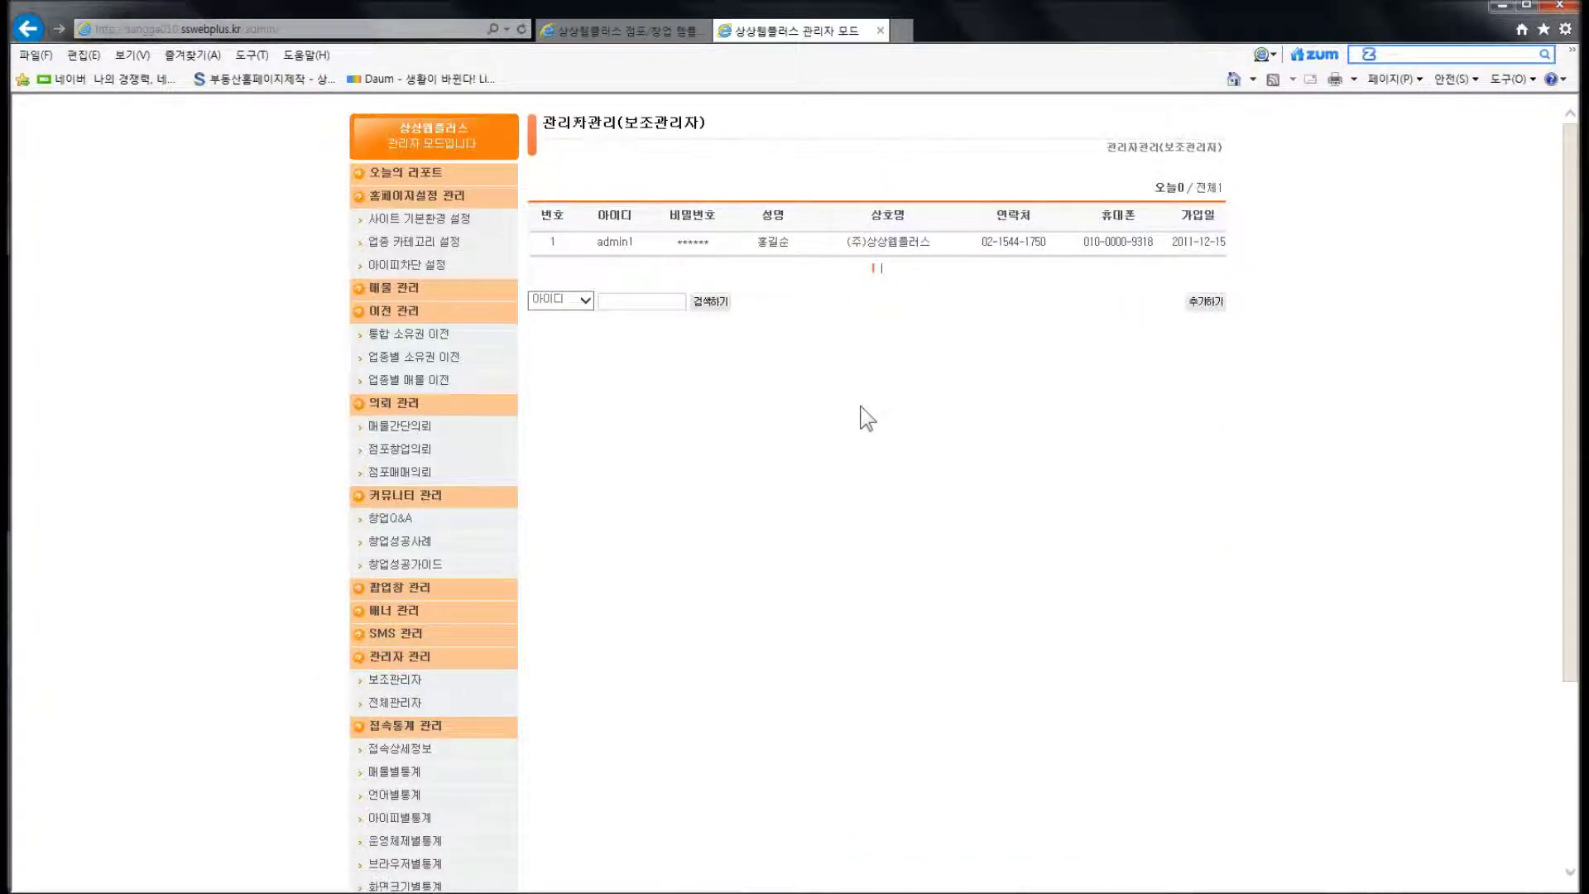
click(1196, 303)
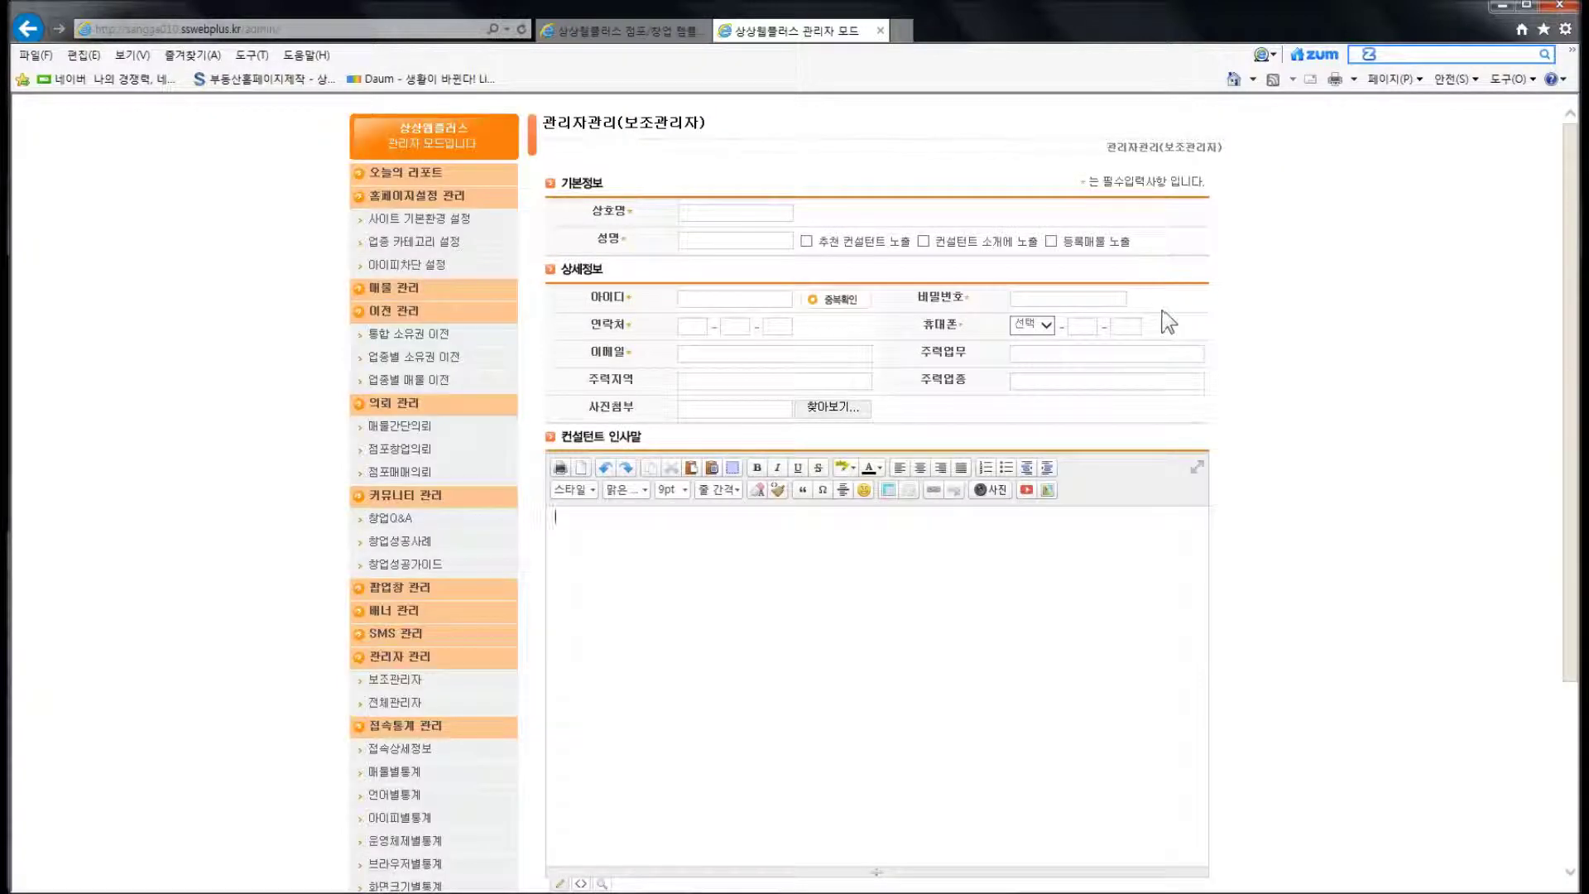
click(650, 233)
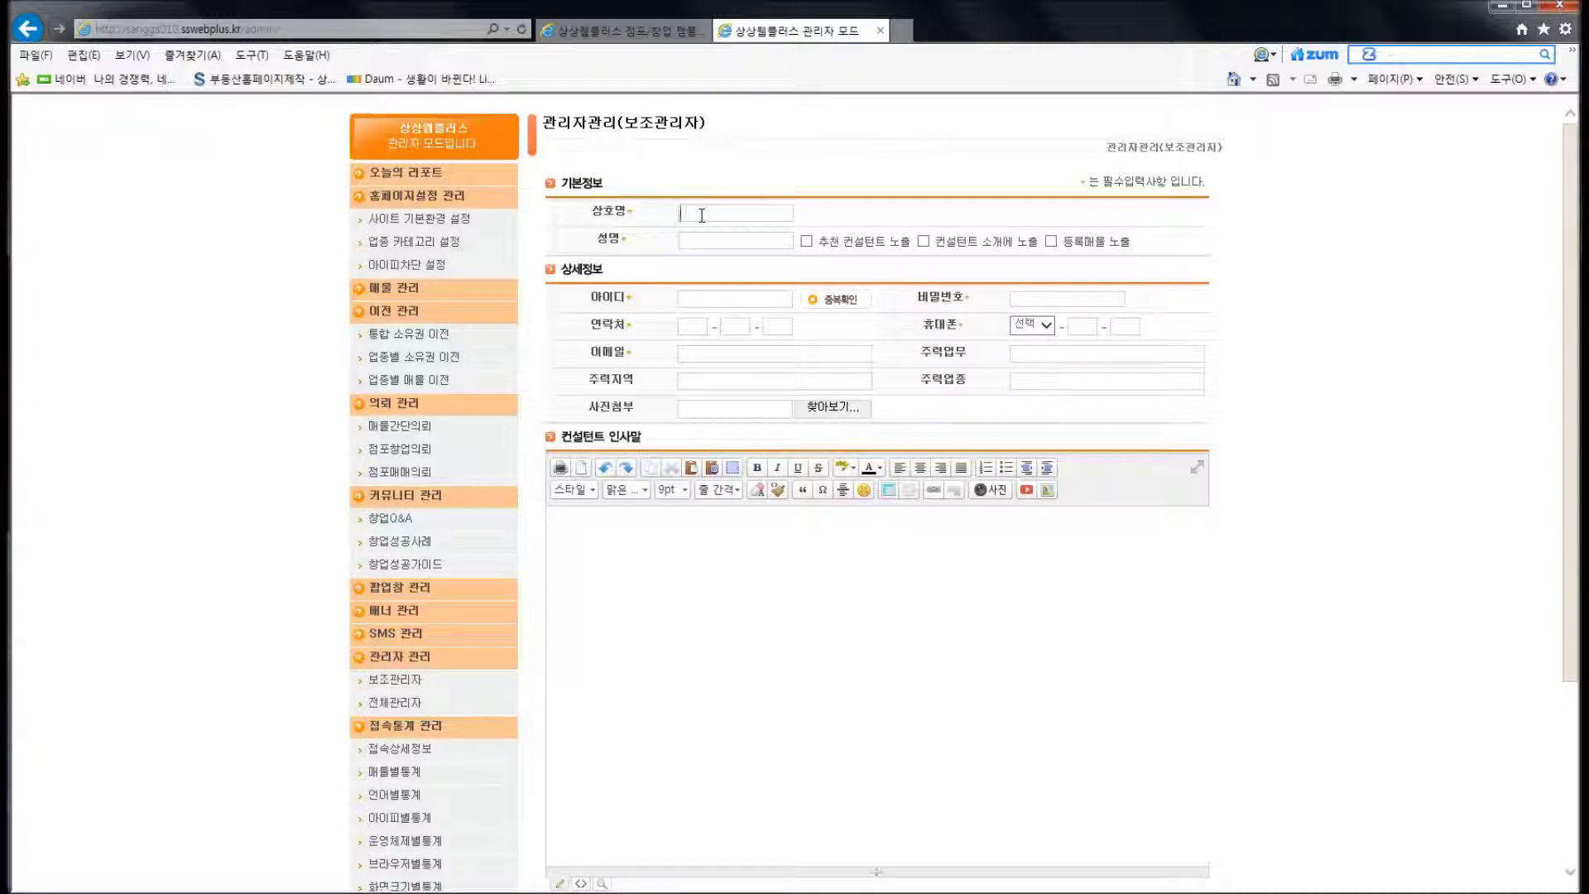
Enter 상호명 as the business name and 성명 as the name, then view the storefront
text(상호며)
click(716, 243)
text(성내)
key(ctrl)
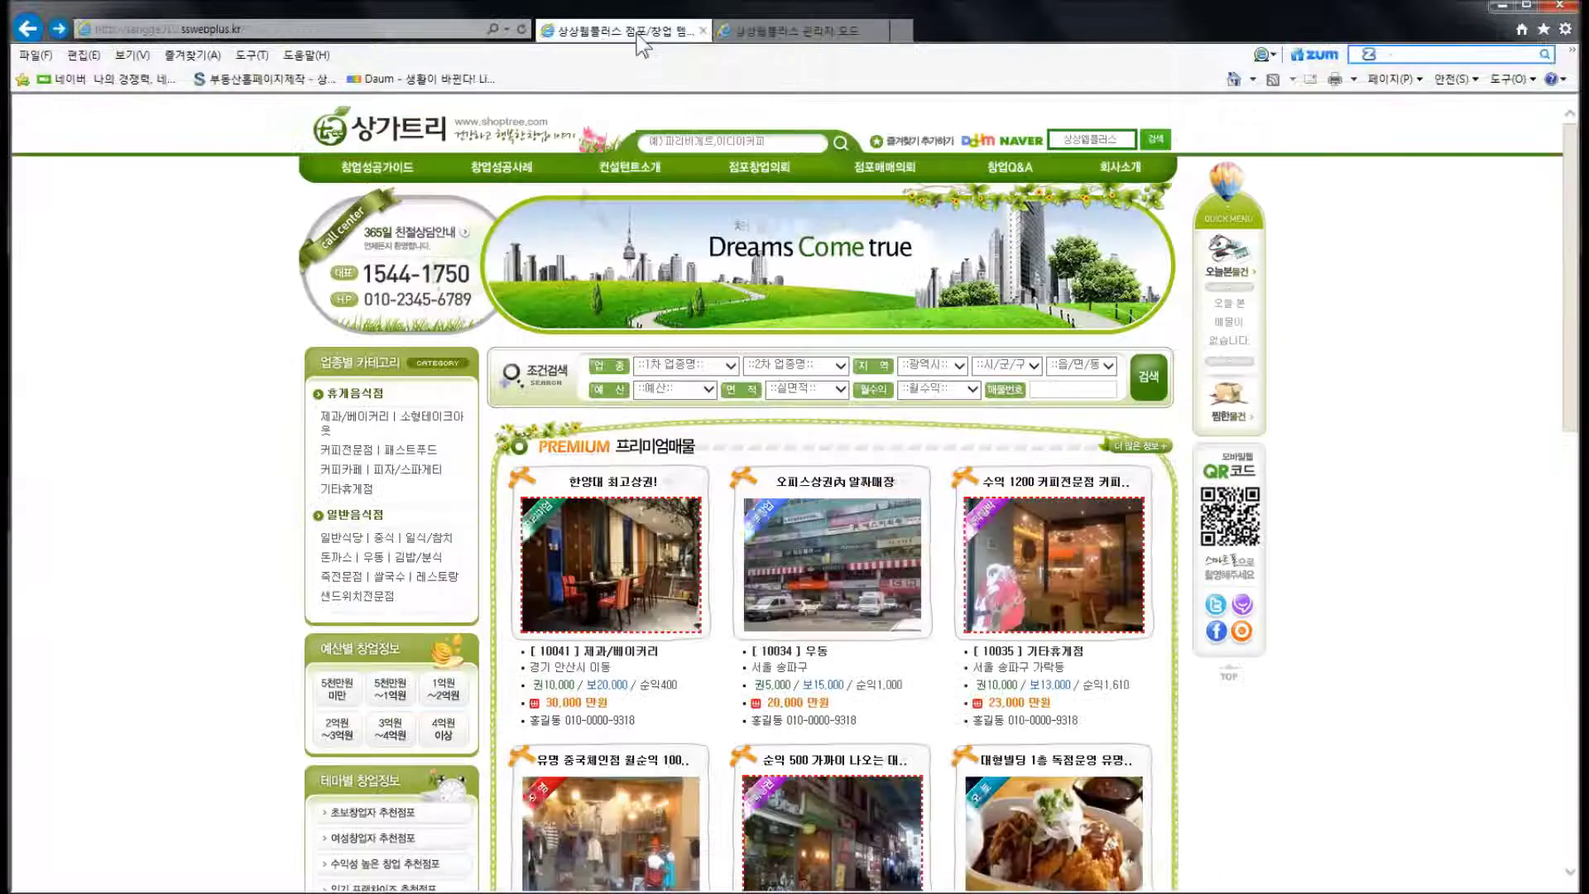
click(637, 32)
scroll(643, 344, down, 1)
scroll(642, 344, down, 7)
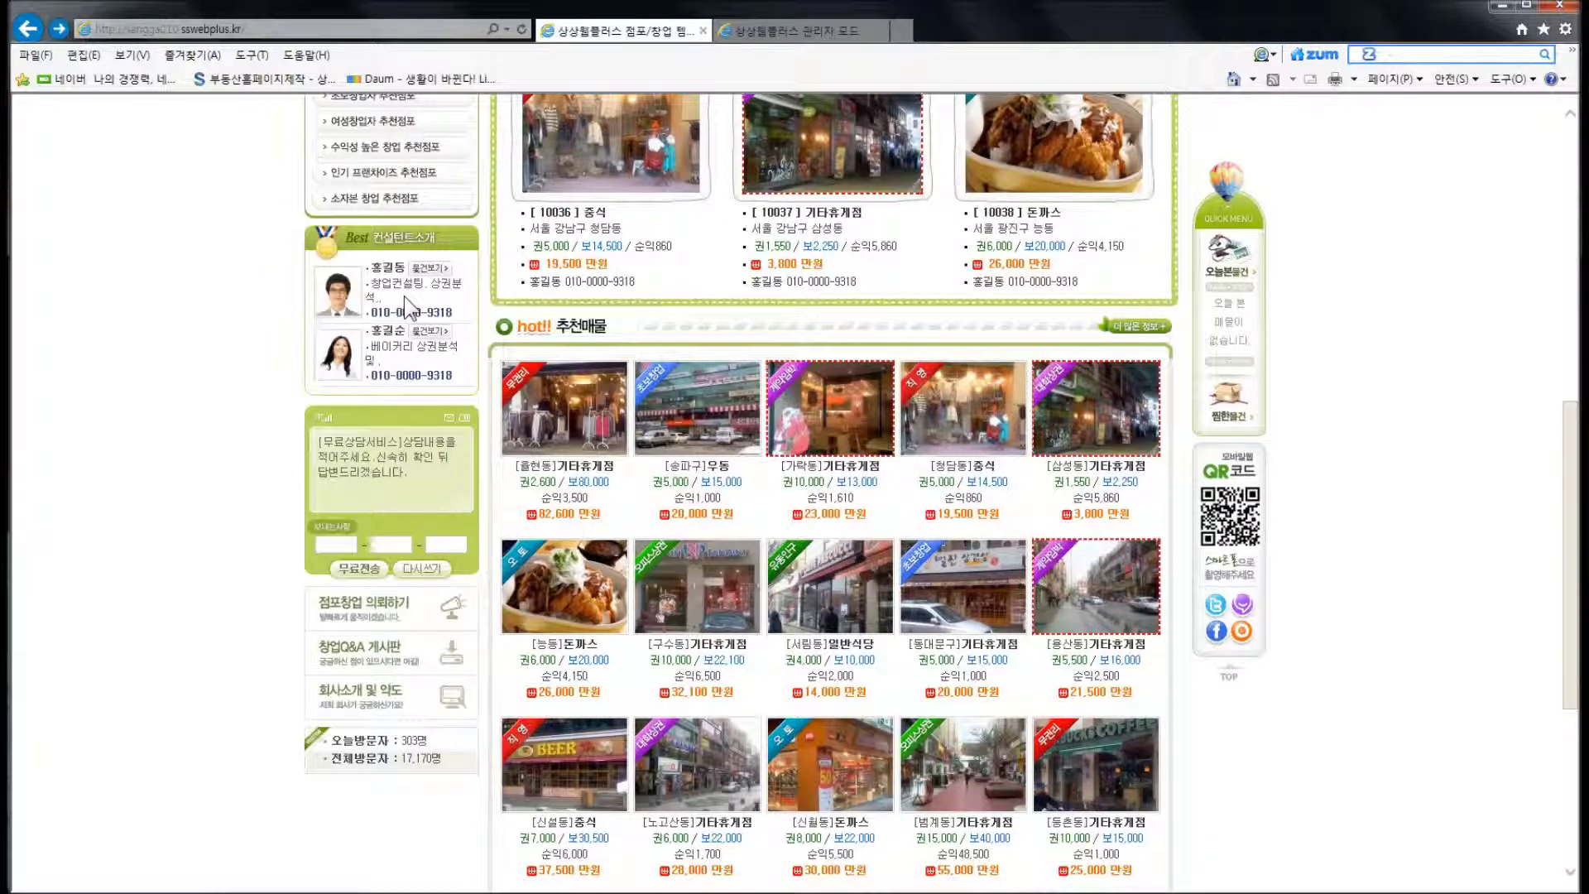
click(764, 35)
click(806, 240)
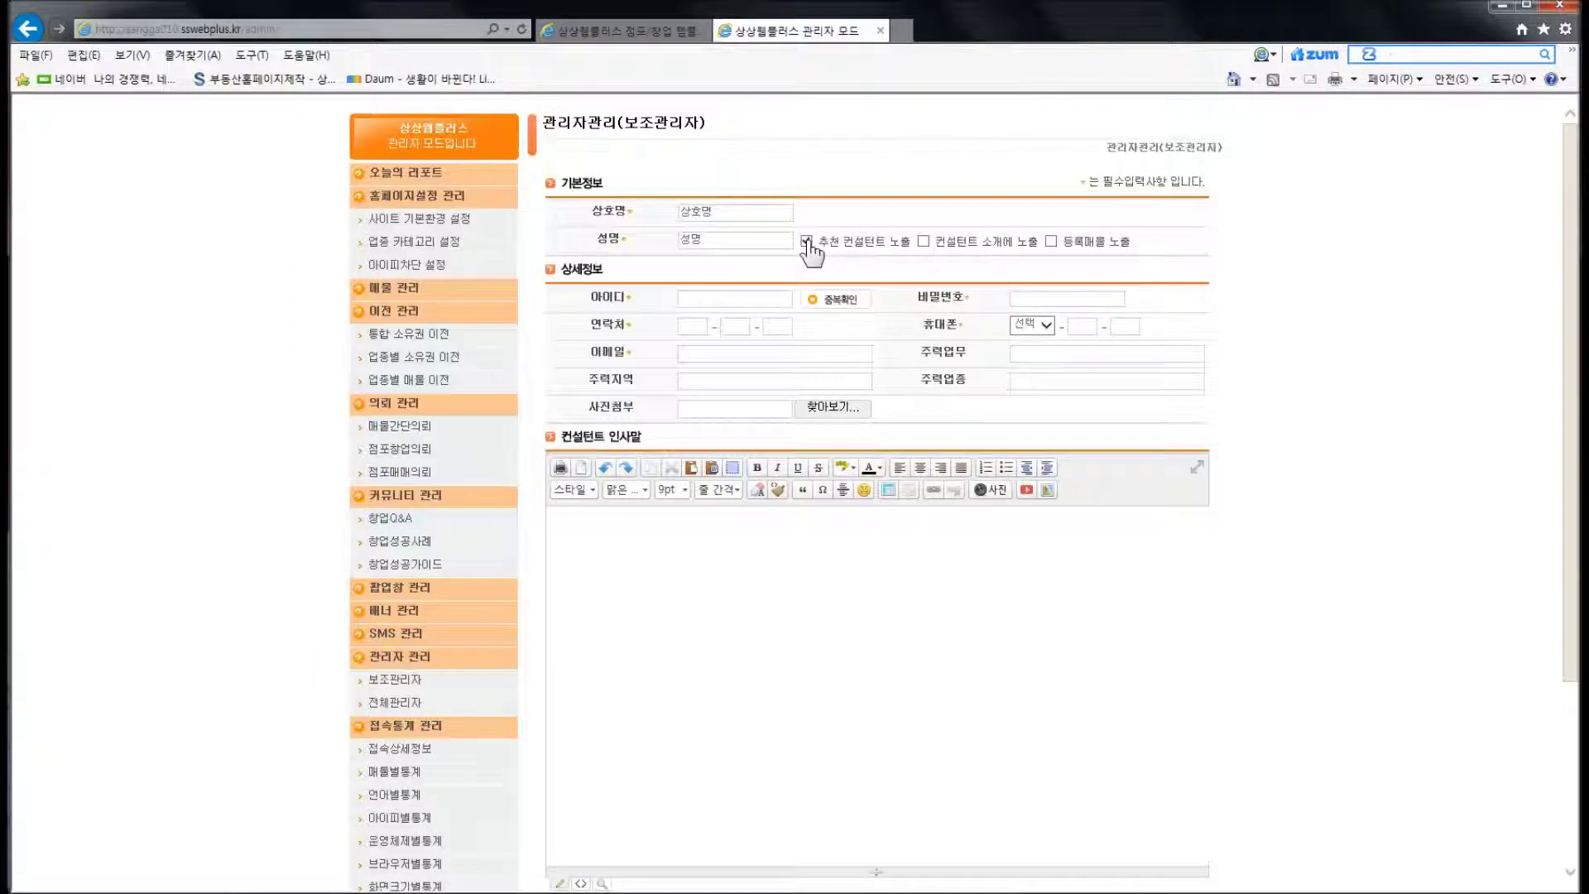
click(807, 242)
click(923, 245)
click(654, 31)
scroll(762, 331, up, 10)
scroll(763, 331, up, 2)
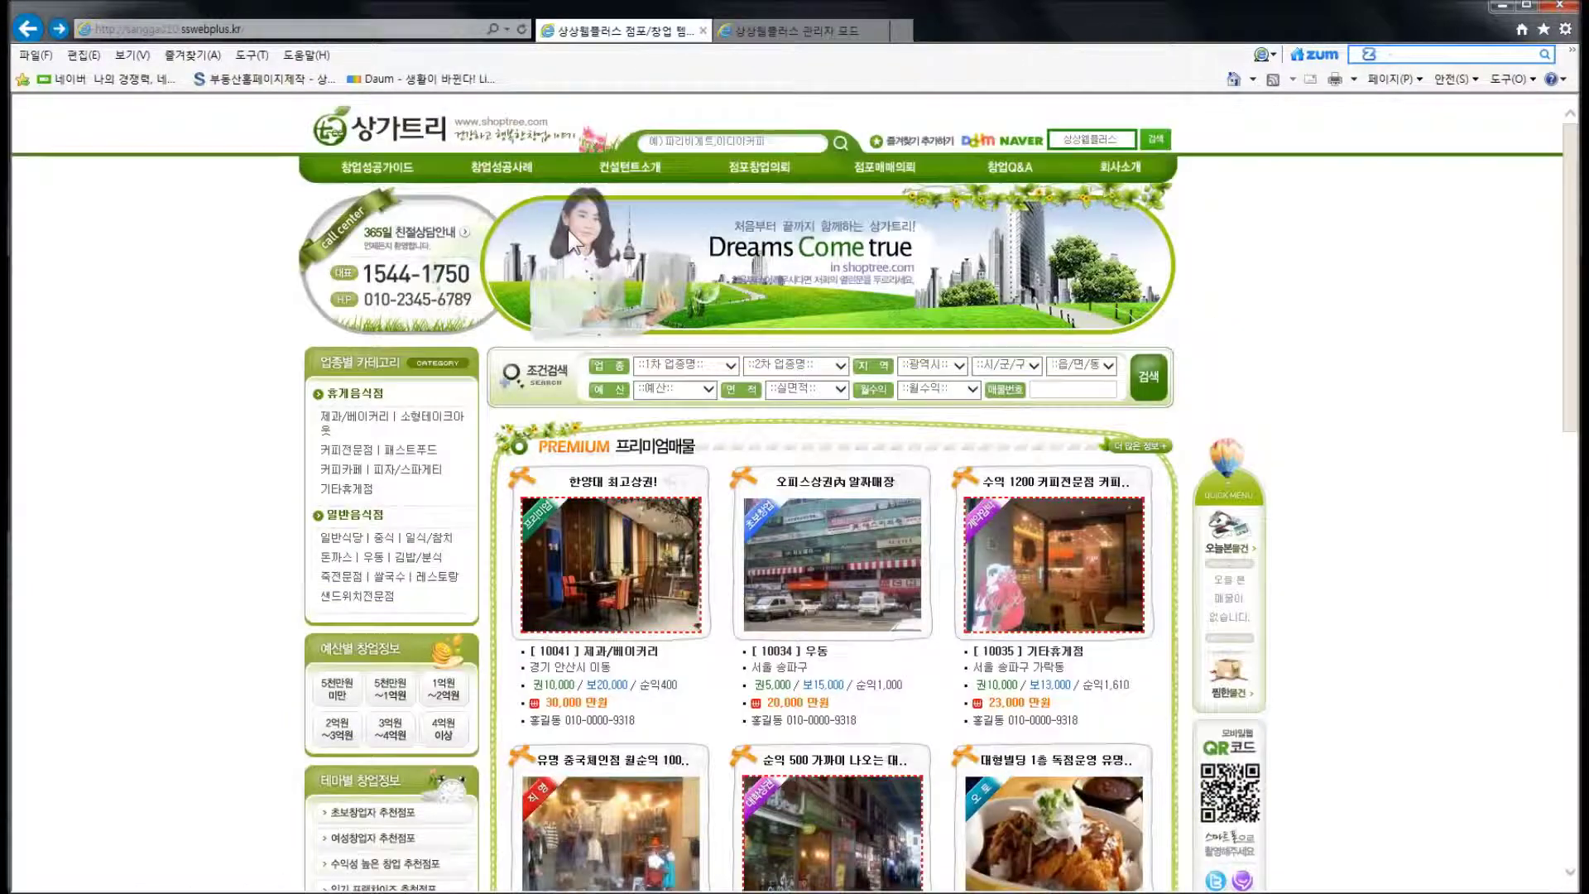
click(638, 190)
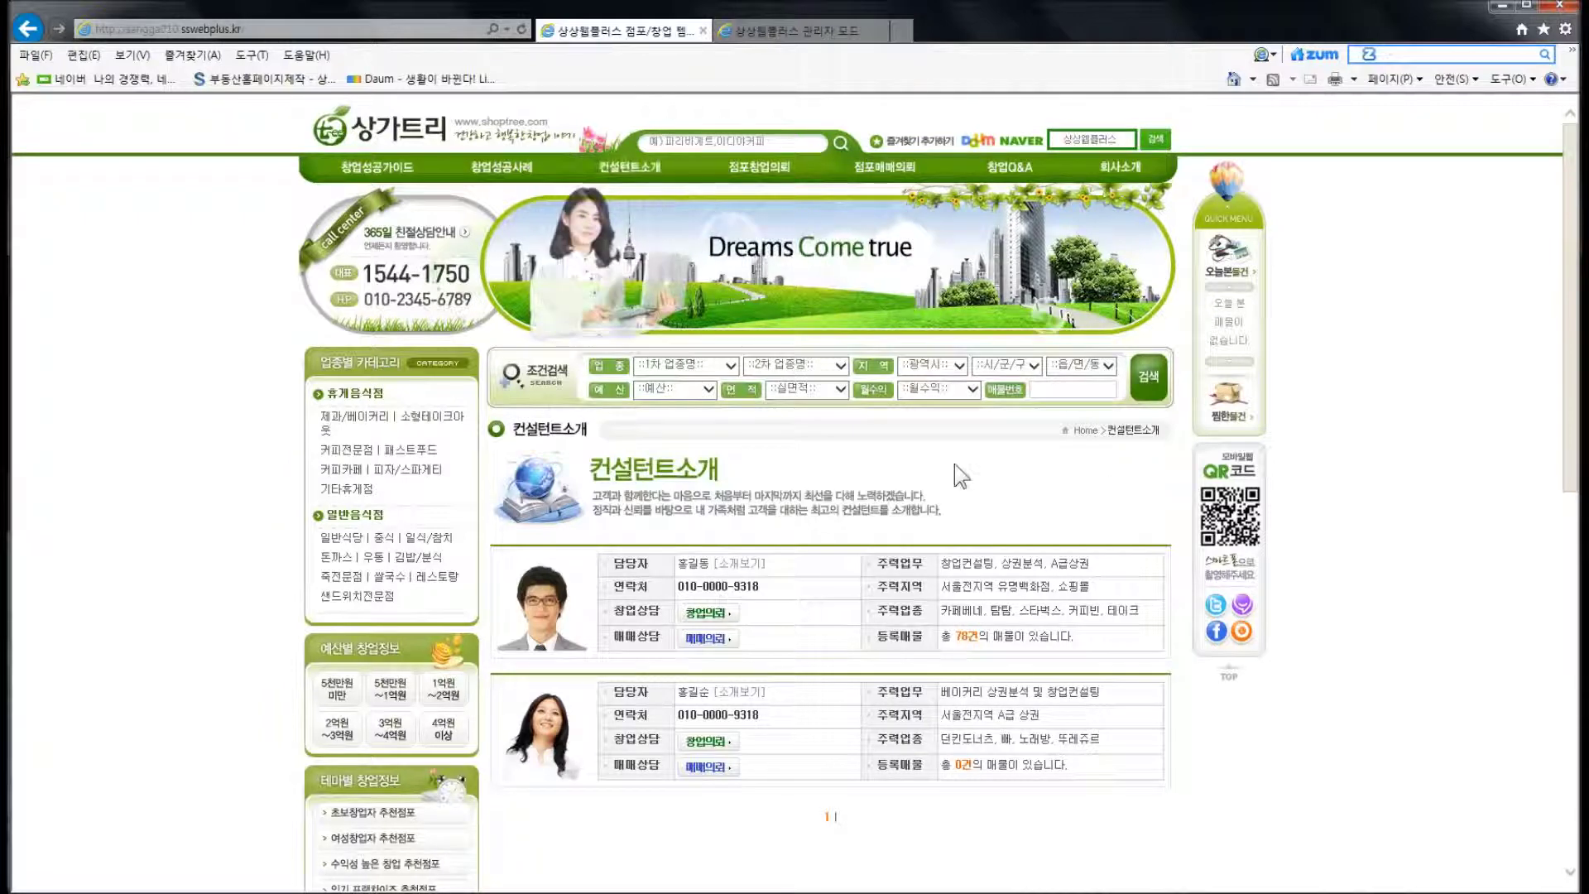
scroll(910, 489, down, 3)
click(777, 518)
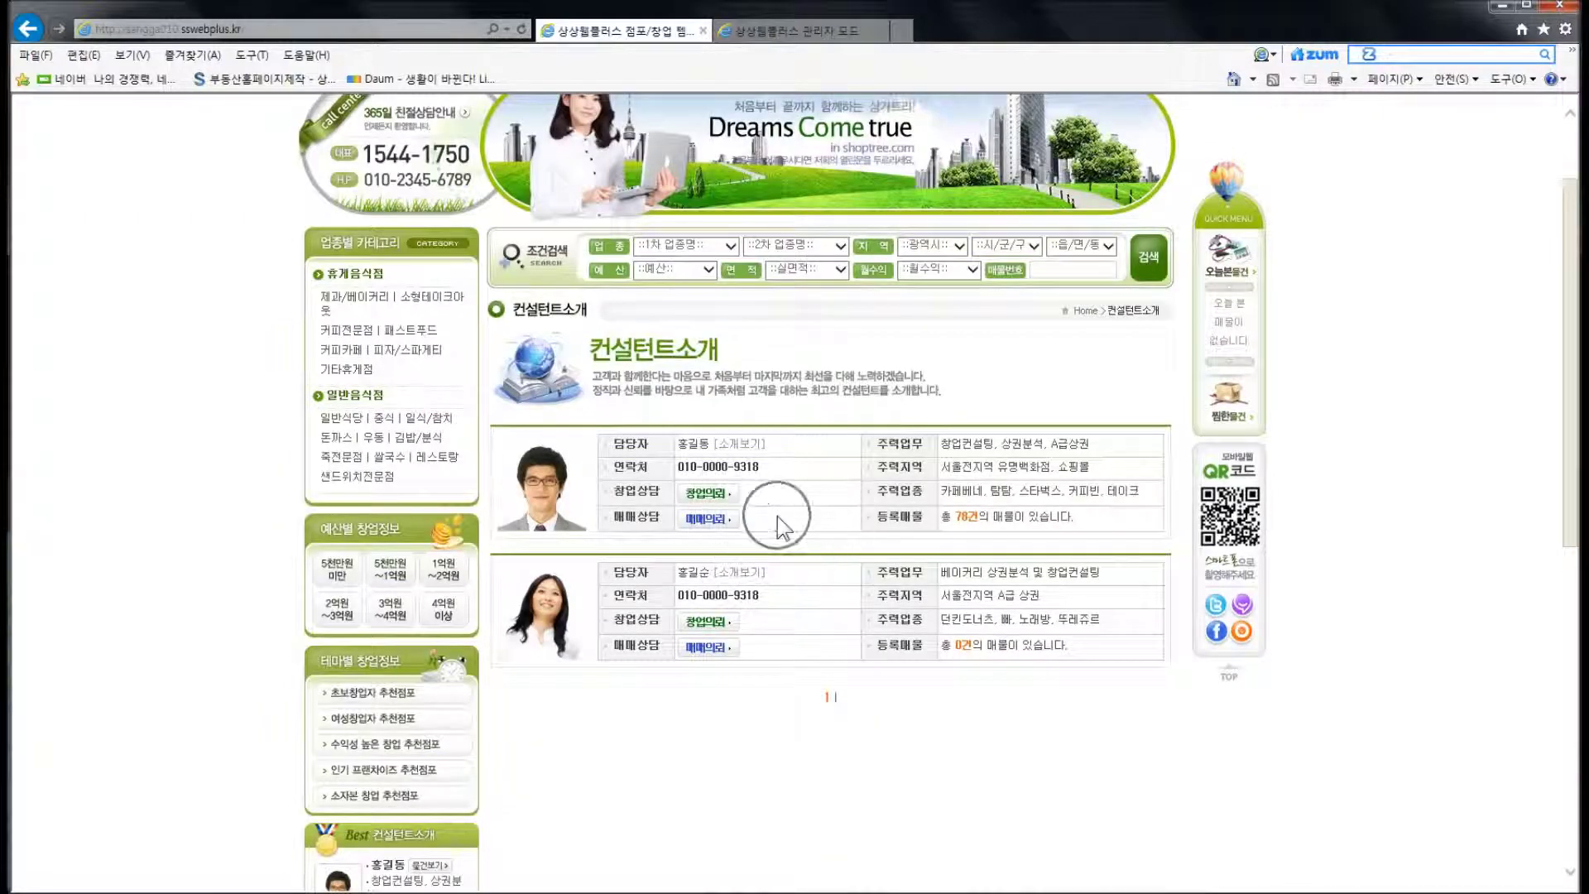
click(791, 33)
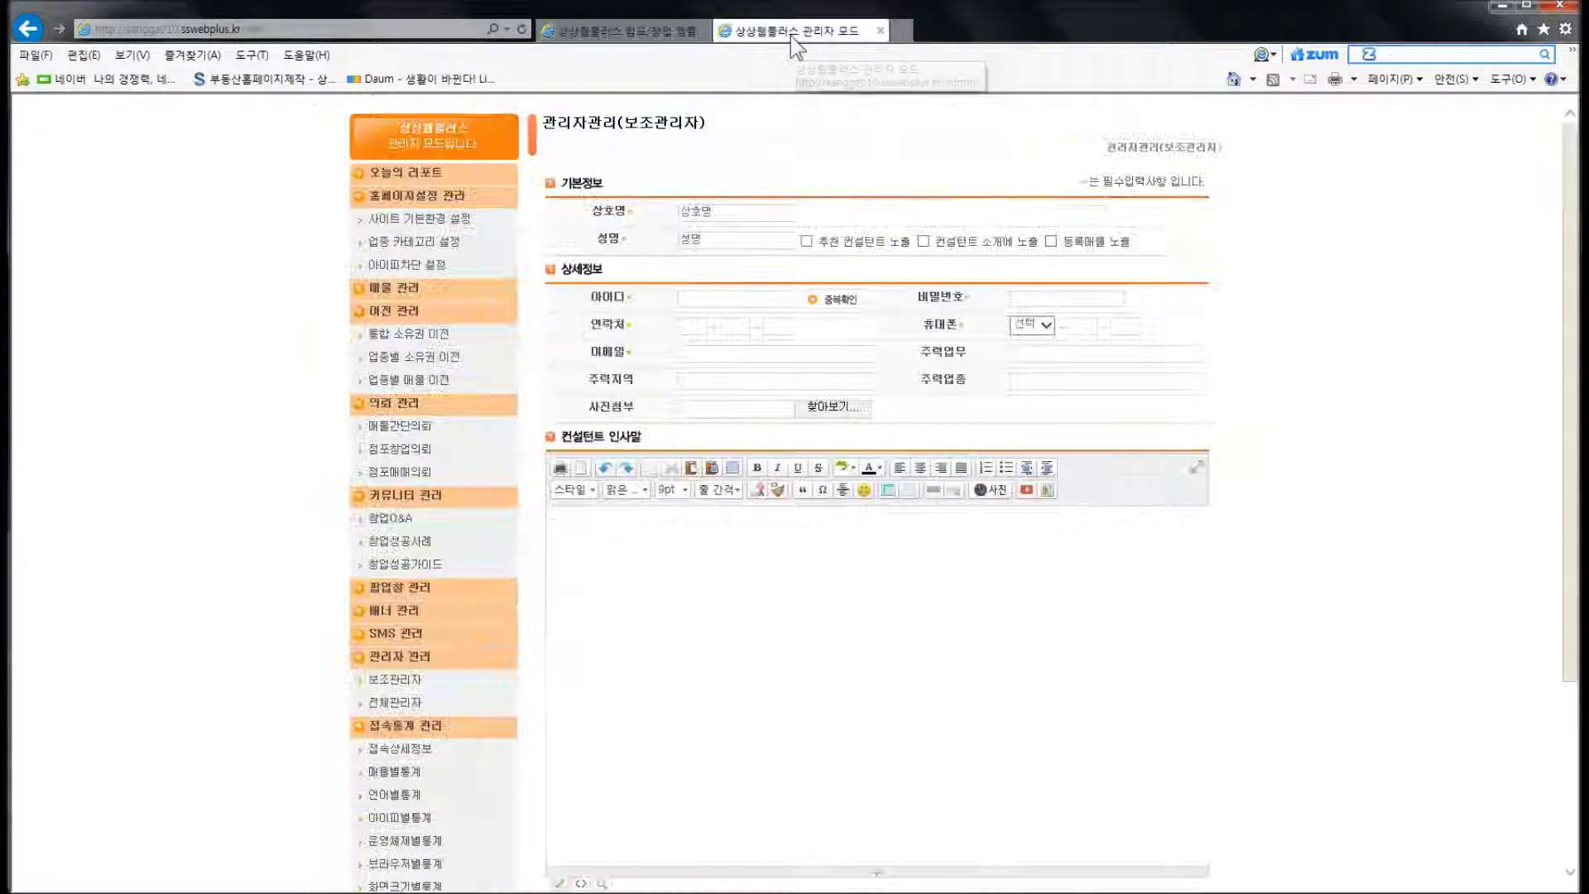
key(ctrl)
key(ctrl)
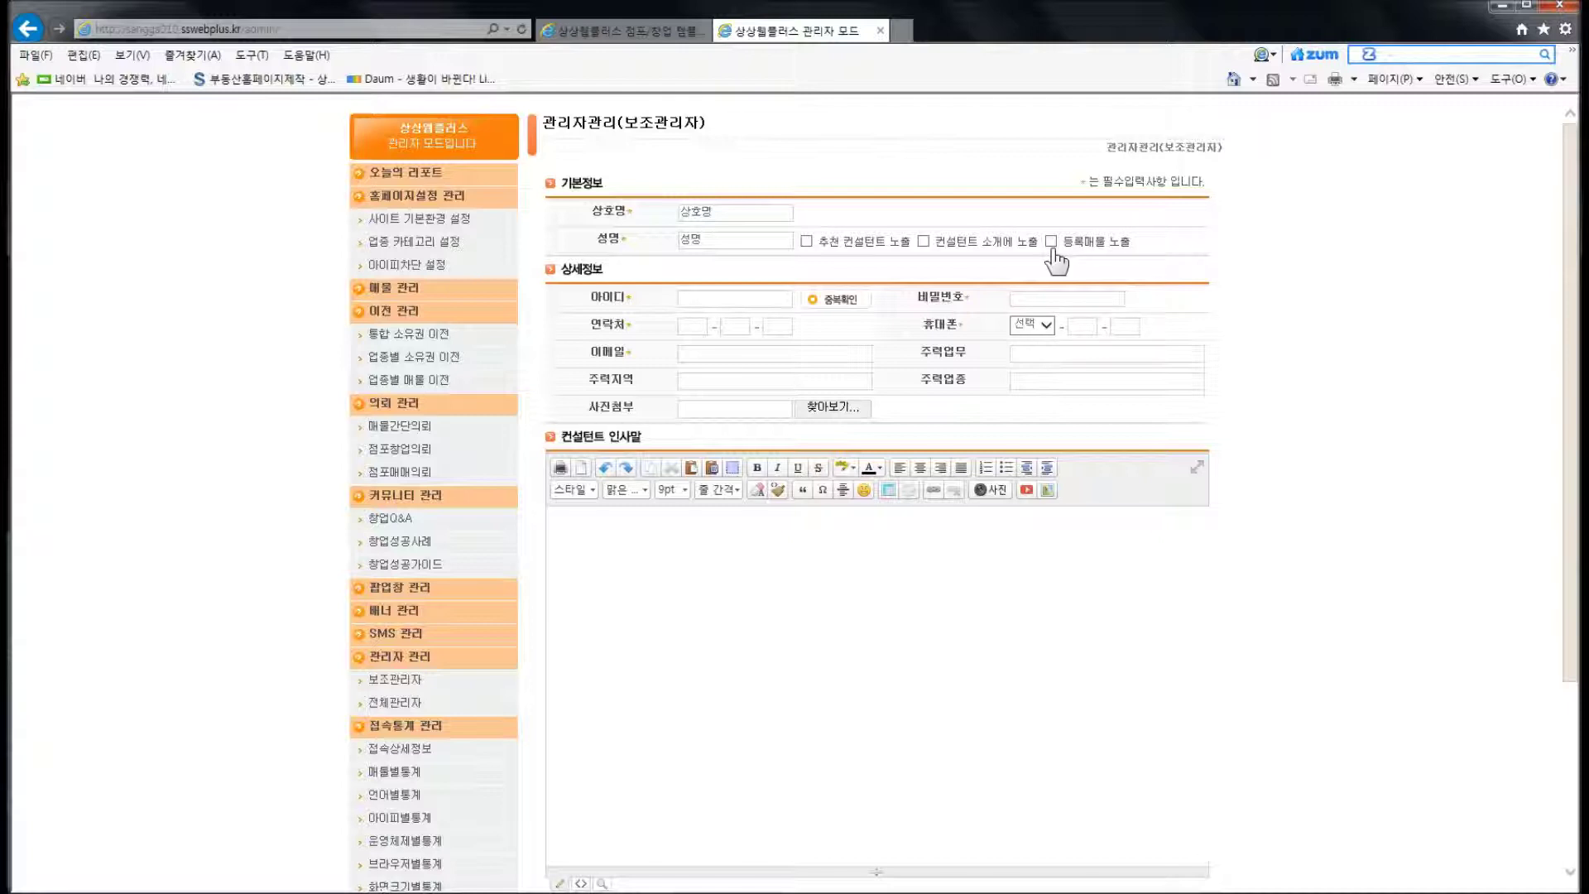
click(641, 33)
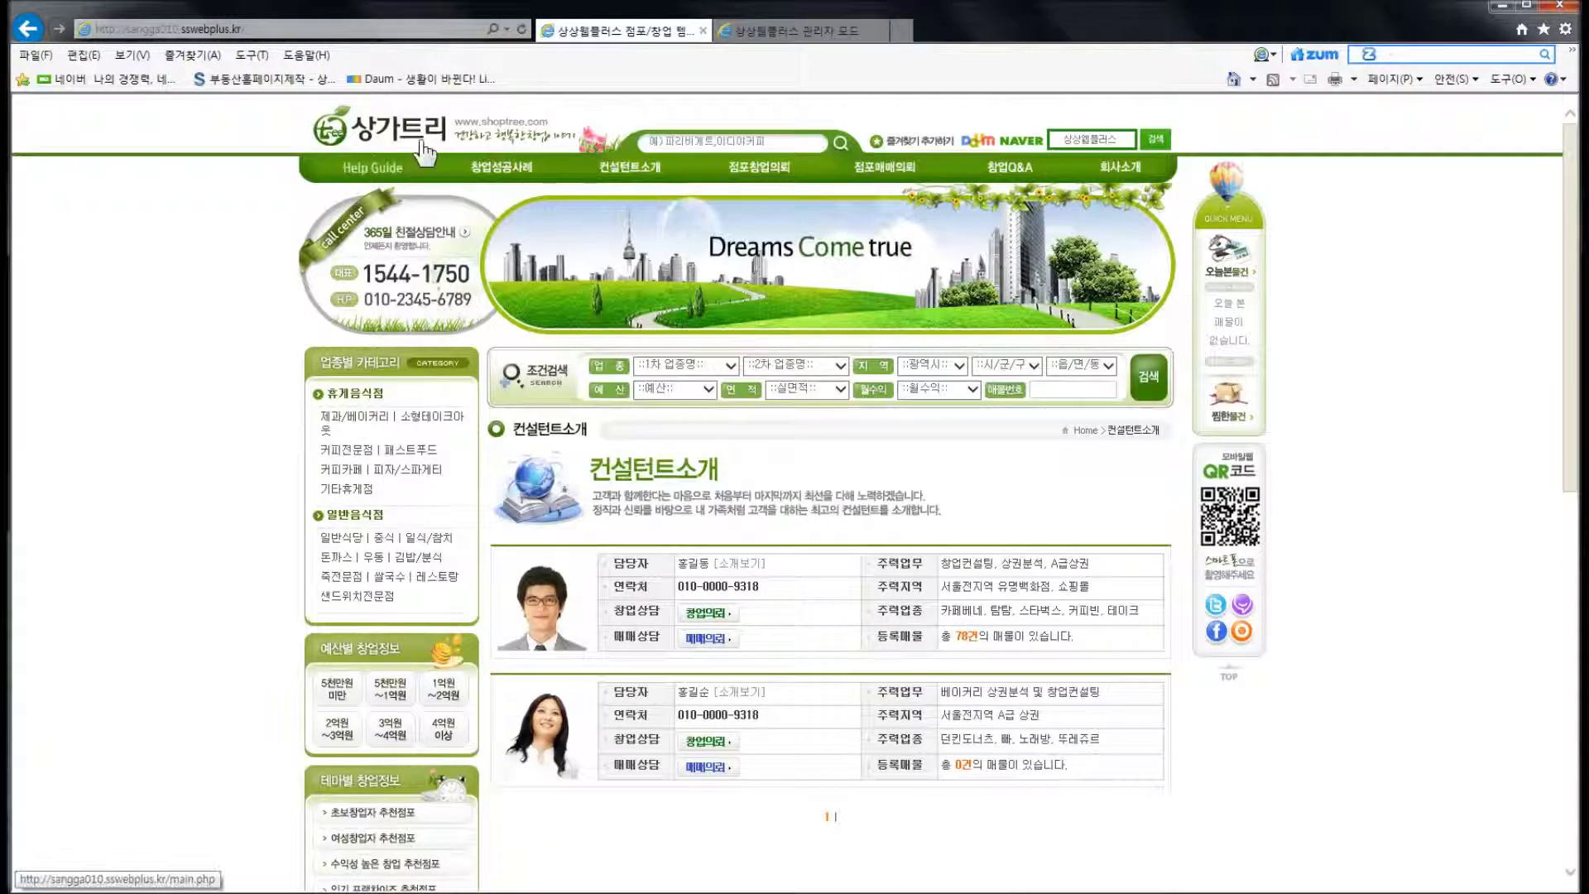
click(416, 157)
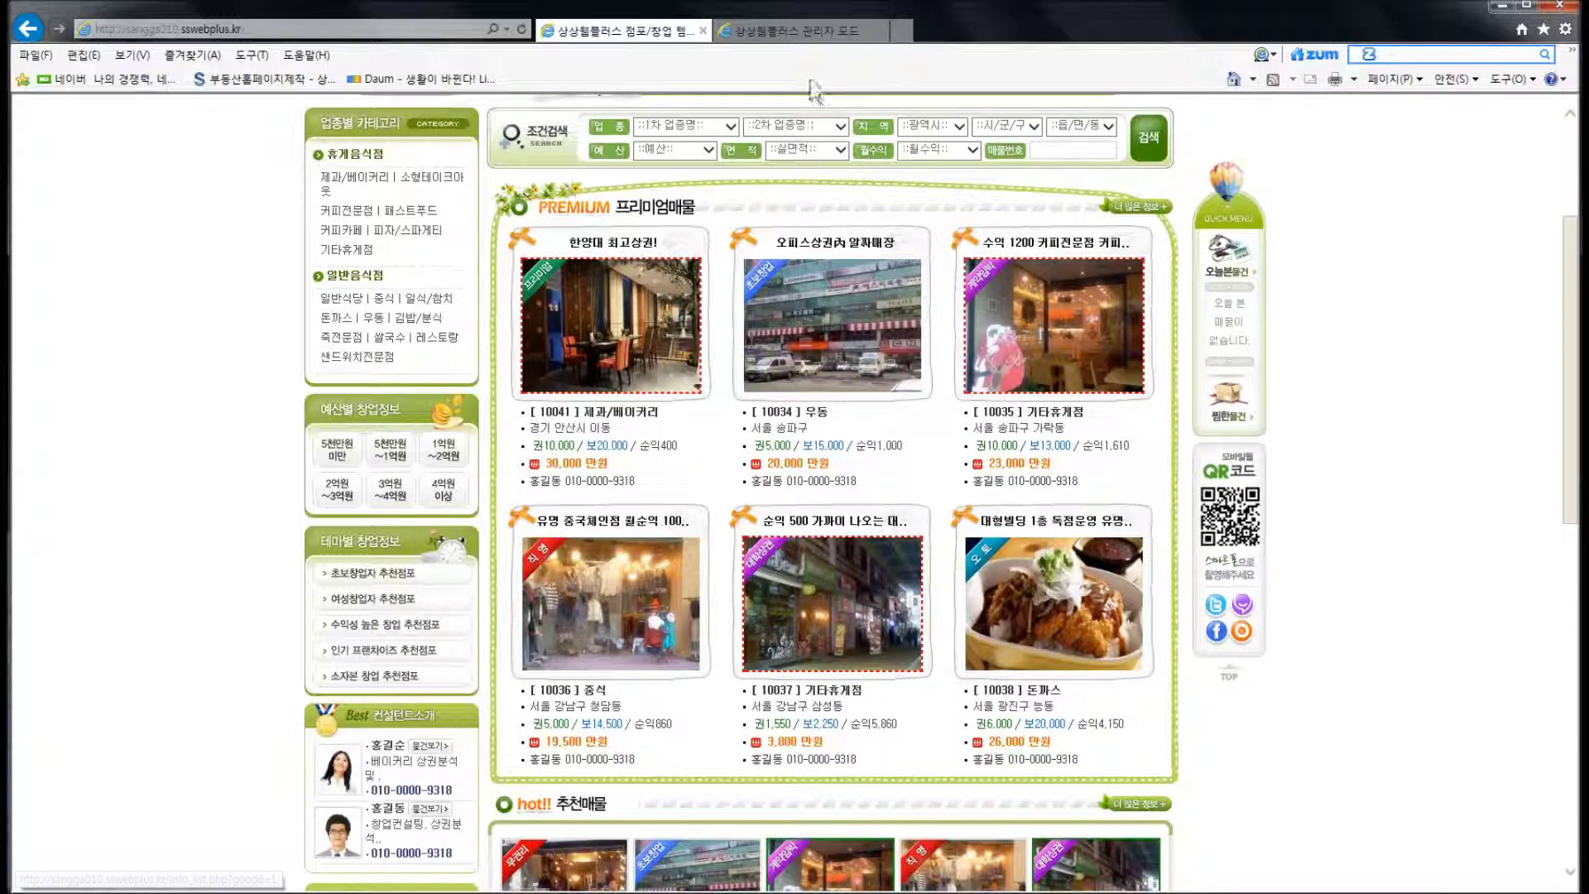
click(792, 30)
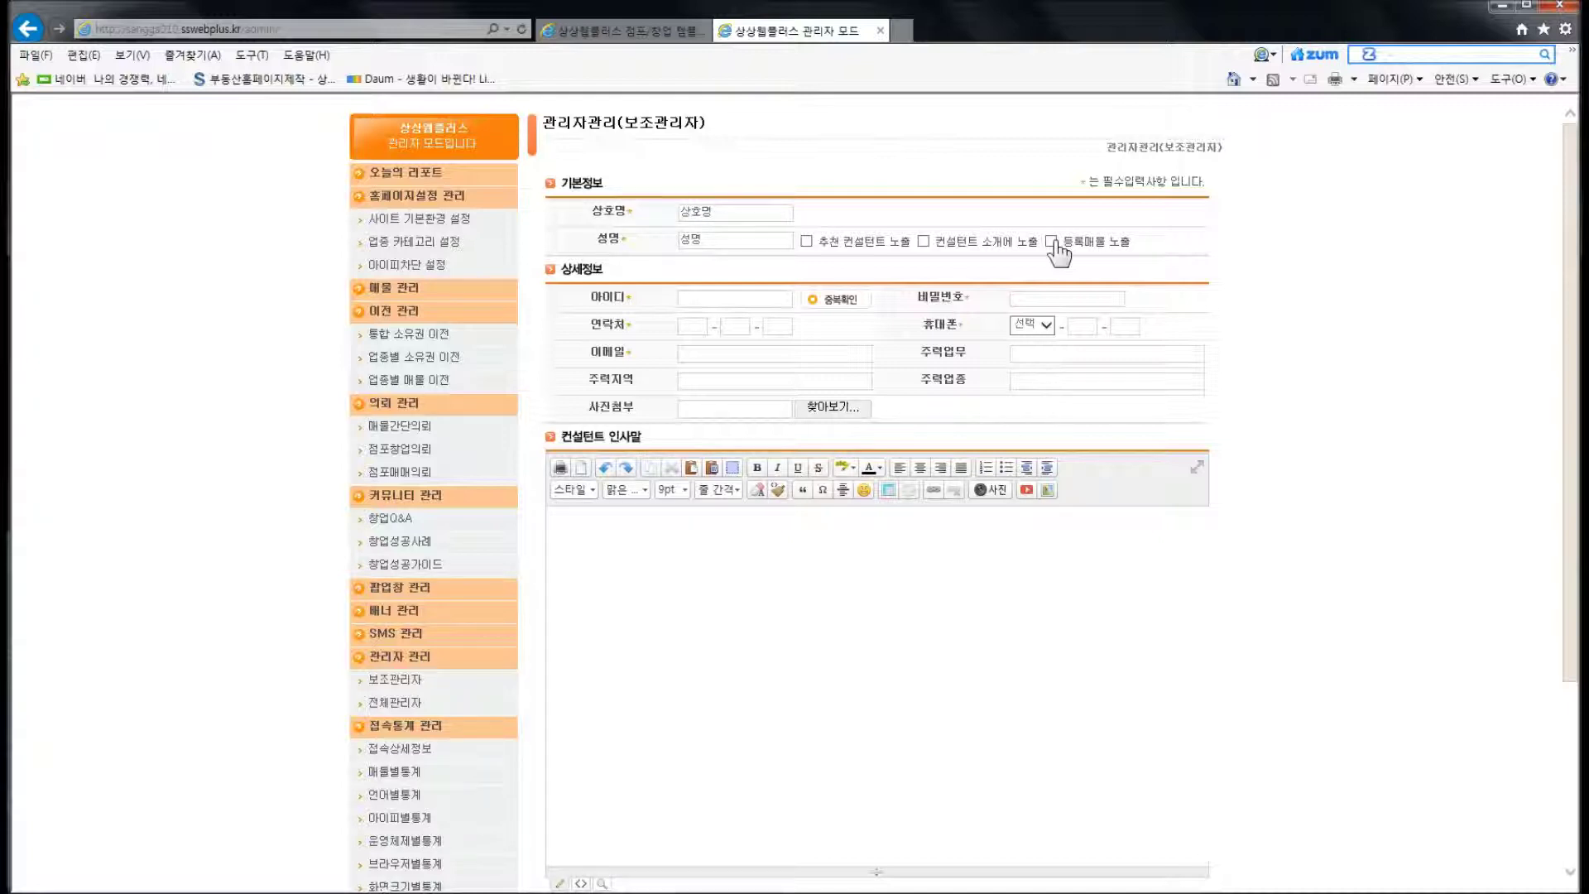
Enable all three consultant display options and enter a login ID that passes 중복확인
click(806, 240)
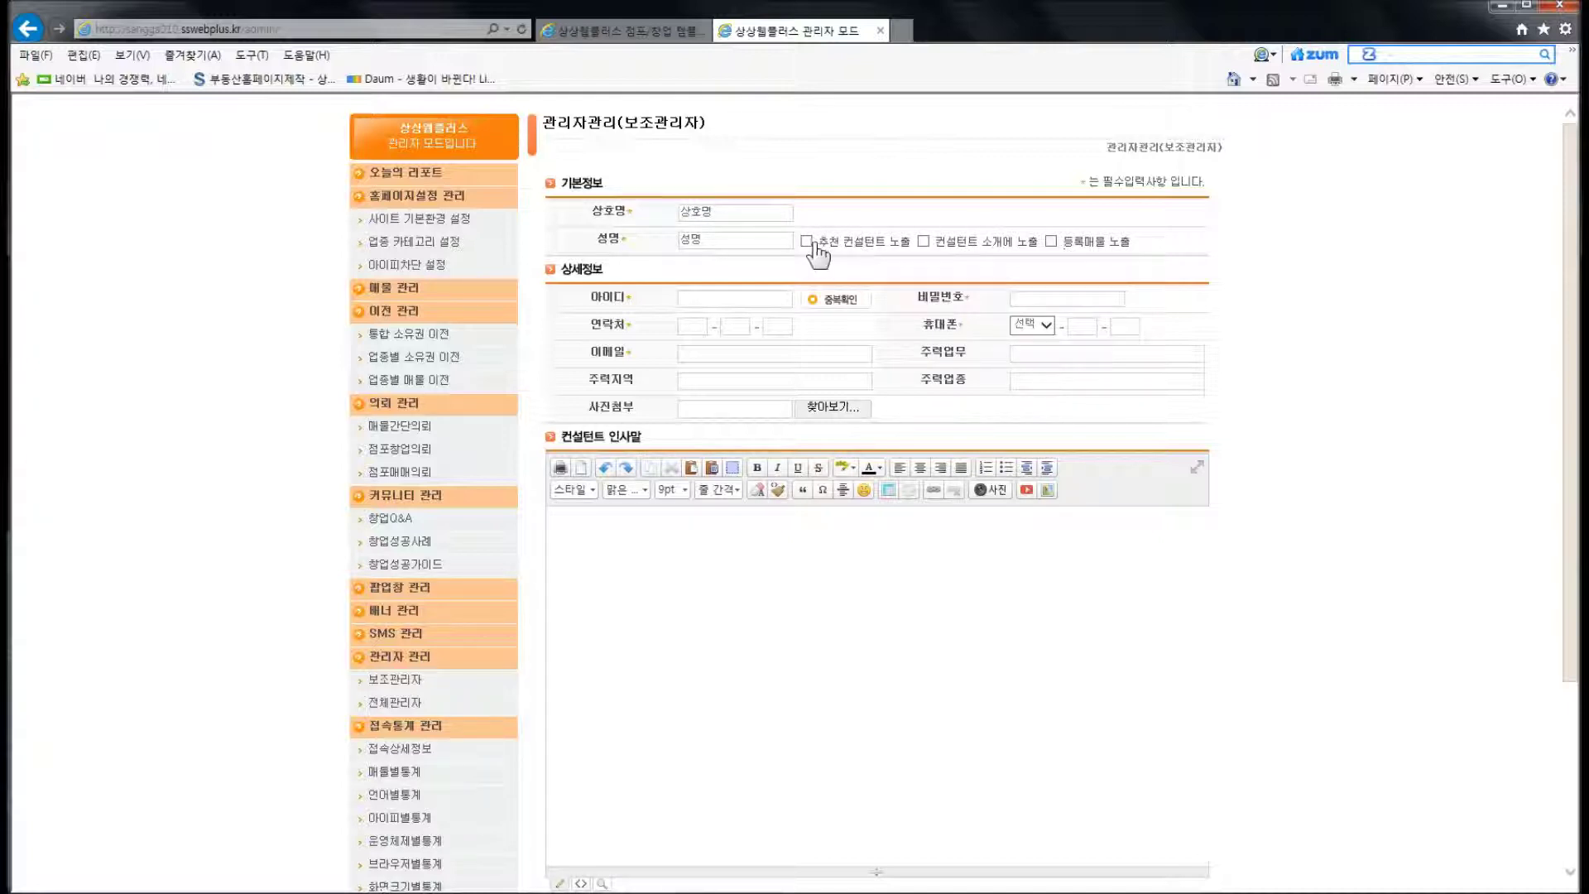
click(924, 242)
click(1051, 241)
click(665, 323)
text(st)
click(821, 301)
click(960, 515)
Fill in the account password and the landline contact number
text(test)
click(705, 329)
click(736, 328)
text(111)
key(Tab)
text(1111)
Choose the 010 mobile prefix and enter the rest of the mobile number
click(1018, 330)
click(1030, 346)
key(Tab)
text(111)
click(1122, 327)
text(1111)
Enter the e-mail address and return to the storefront tab
click(713, 344)
text(11@11.com)
click(853, 371)
click(853, 371)
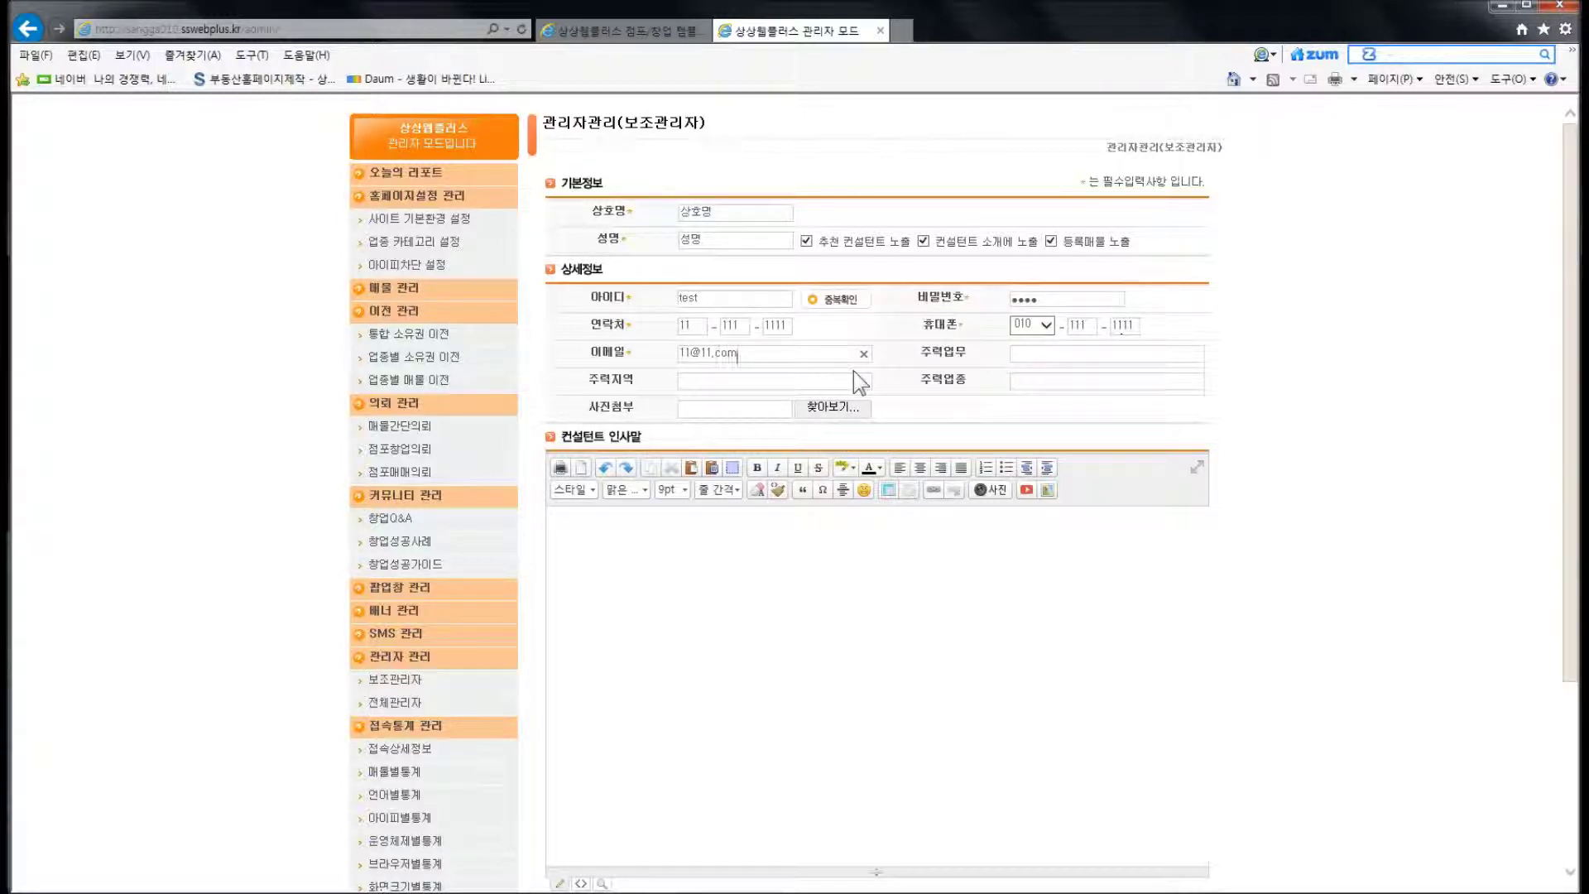
click(645, 414)
click(616, 31)
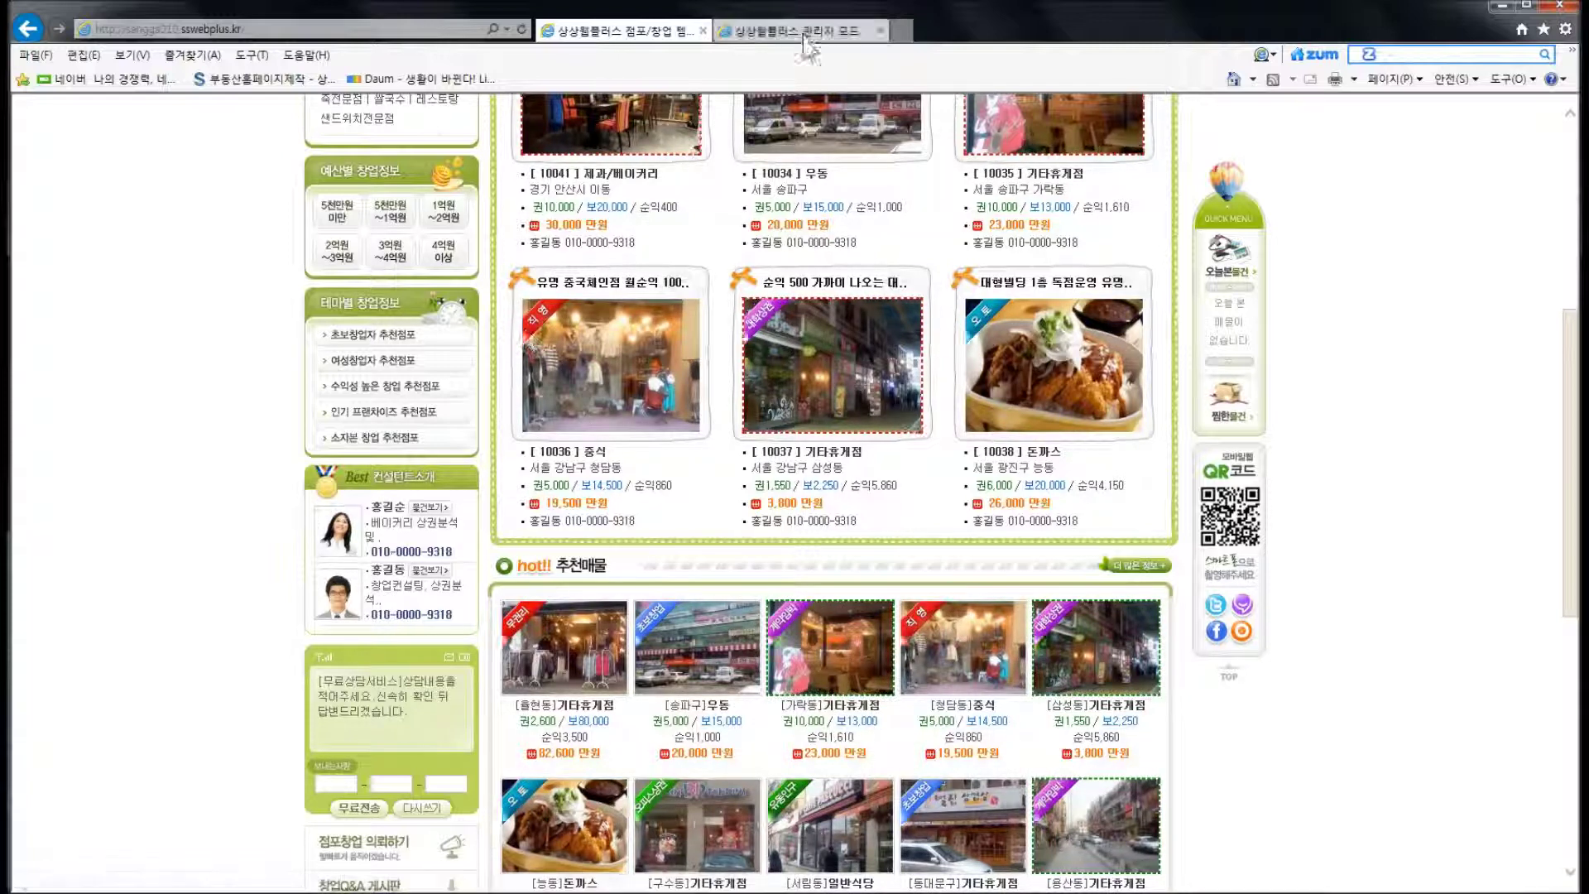
Attach Penguins from the Sample Pictures folder as the sub-administrator's profile photo
click(795, 30)
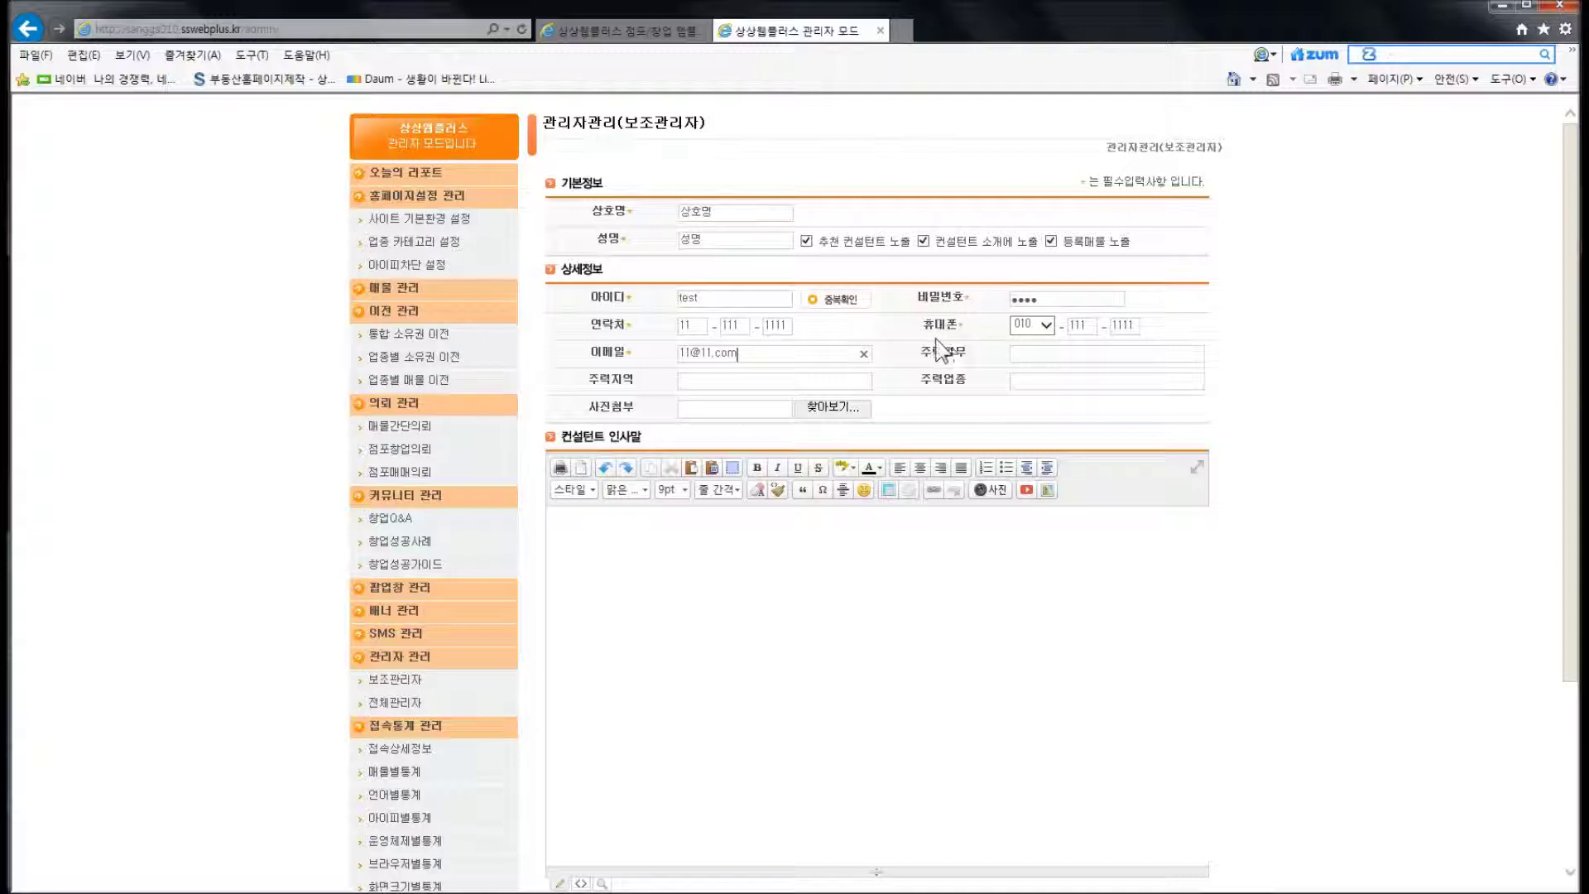
click(838, 408)
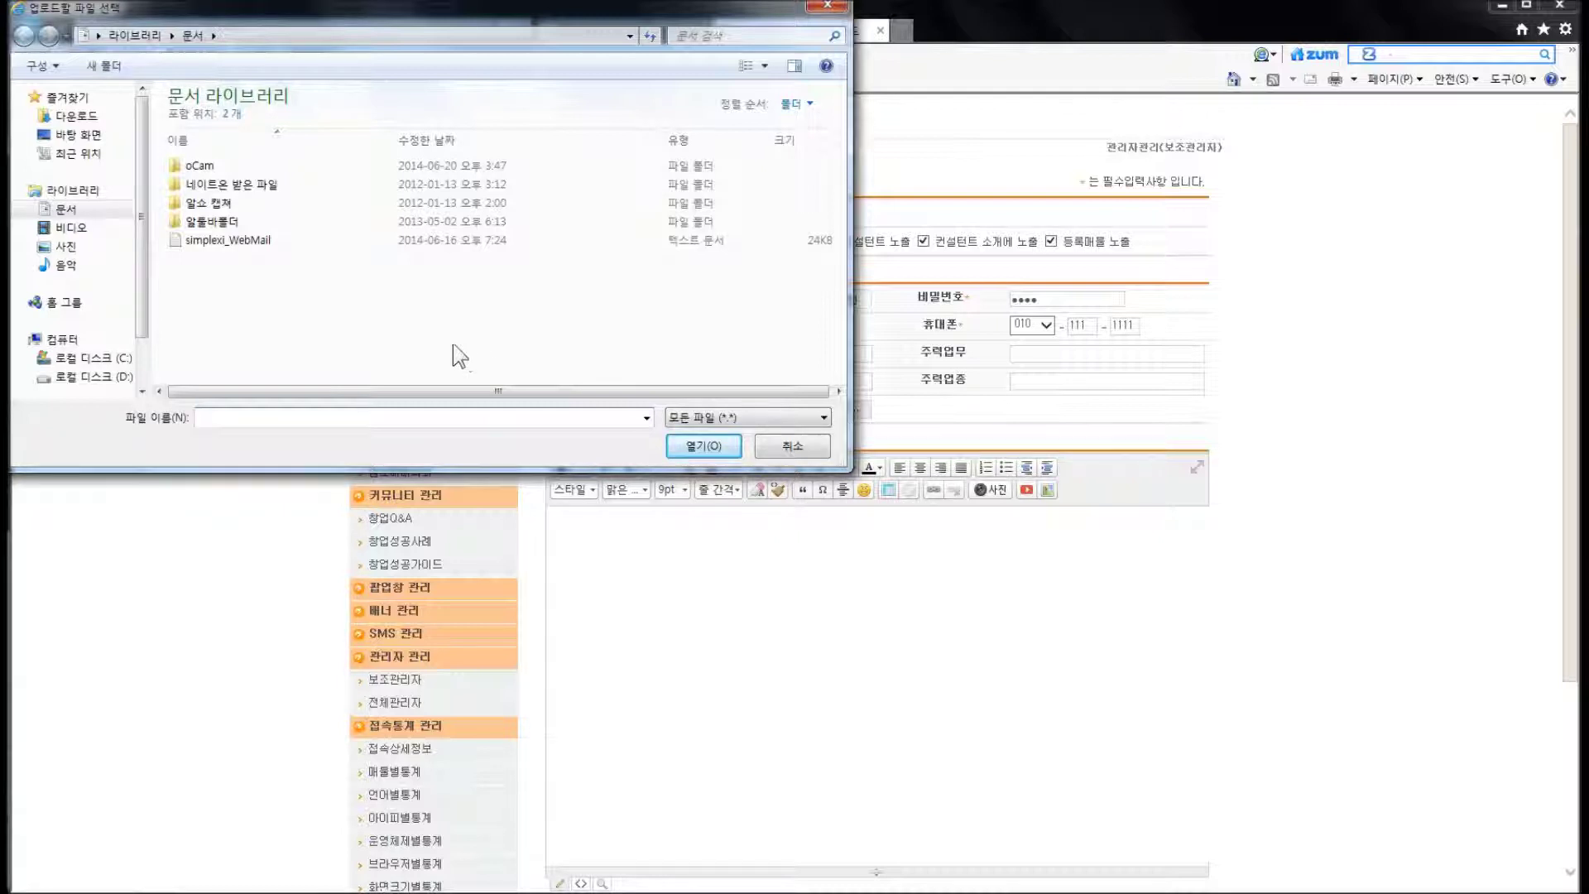
click(66, 246)
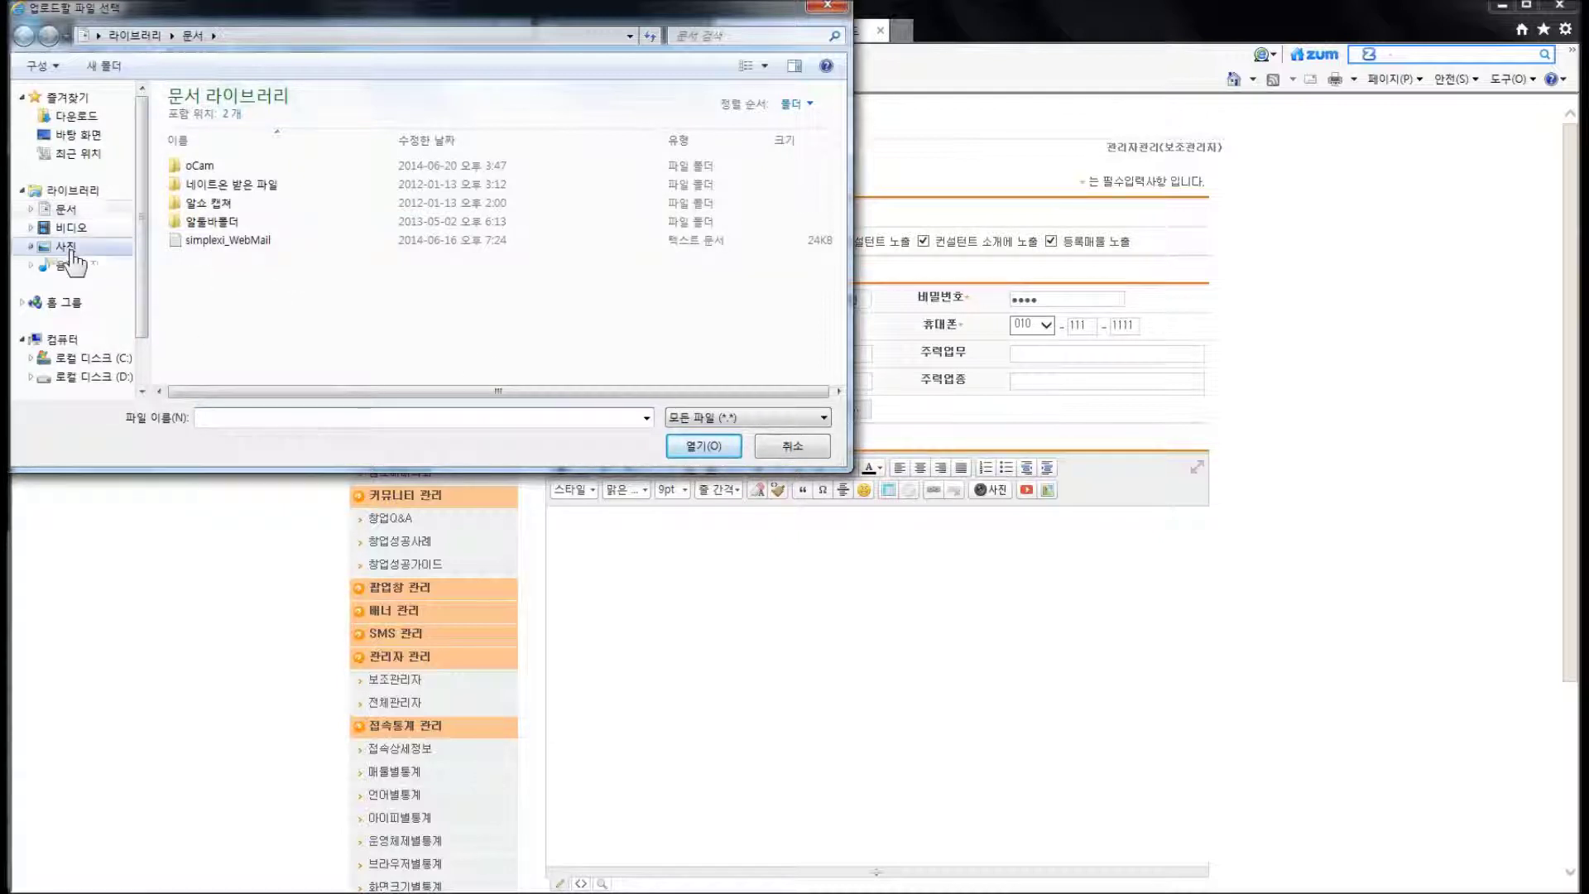
double_click(302, 186)
click(208, 198)
double_click(208, 204)
click(781, 413)
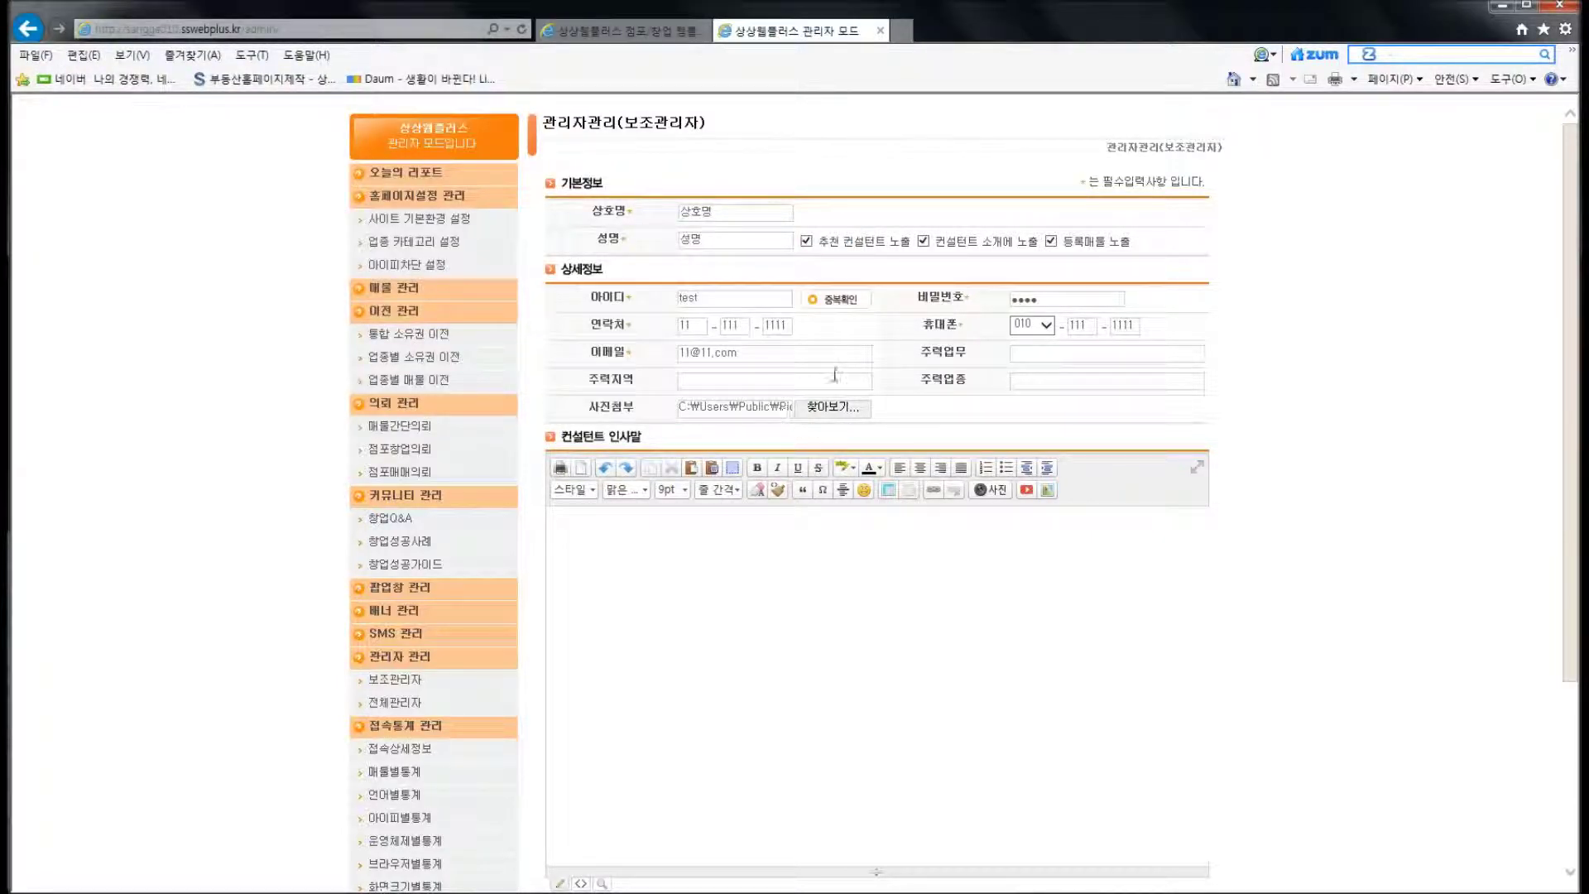
Type 인사말 테스트 into the consultant greeting editor
scroll(864, 428, down, 3)
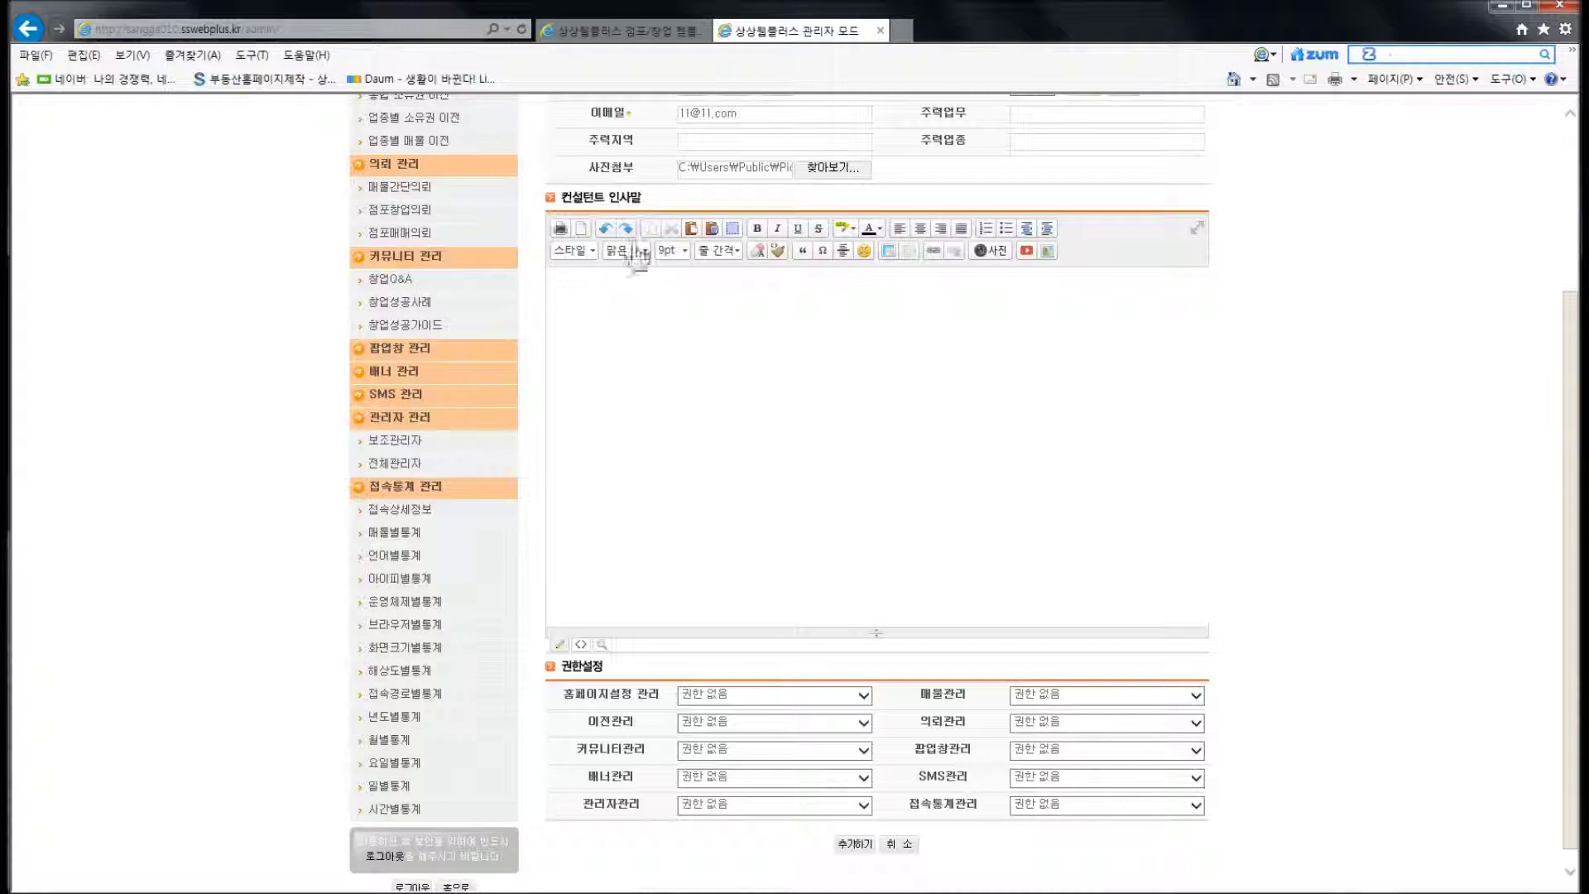
click(608, 207)
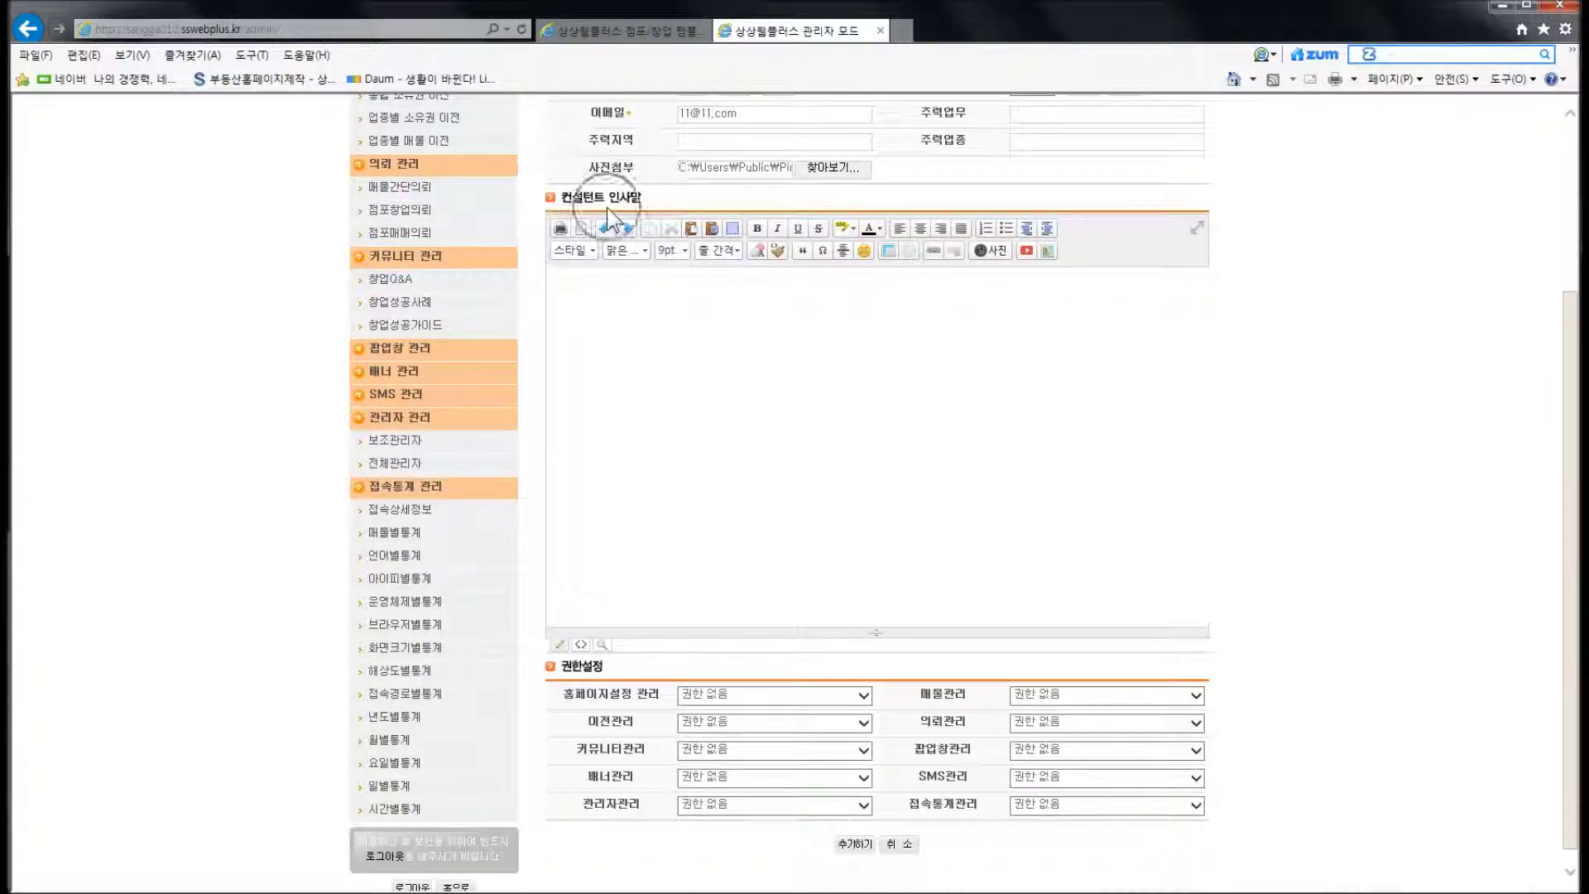
click(859, 386)
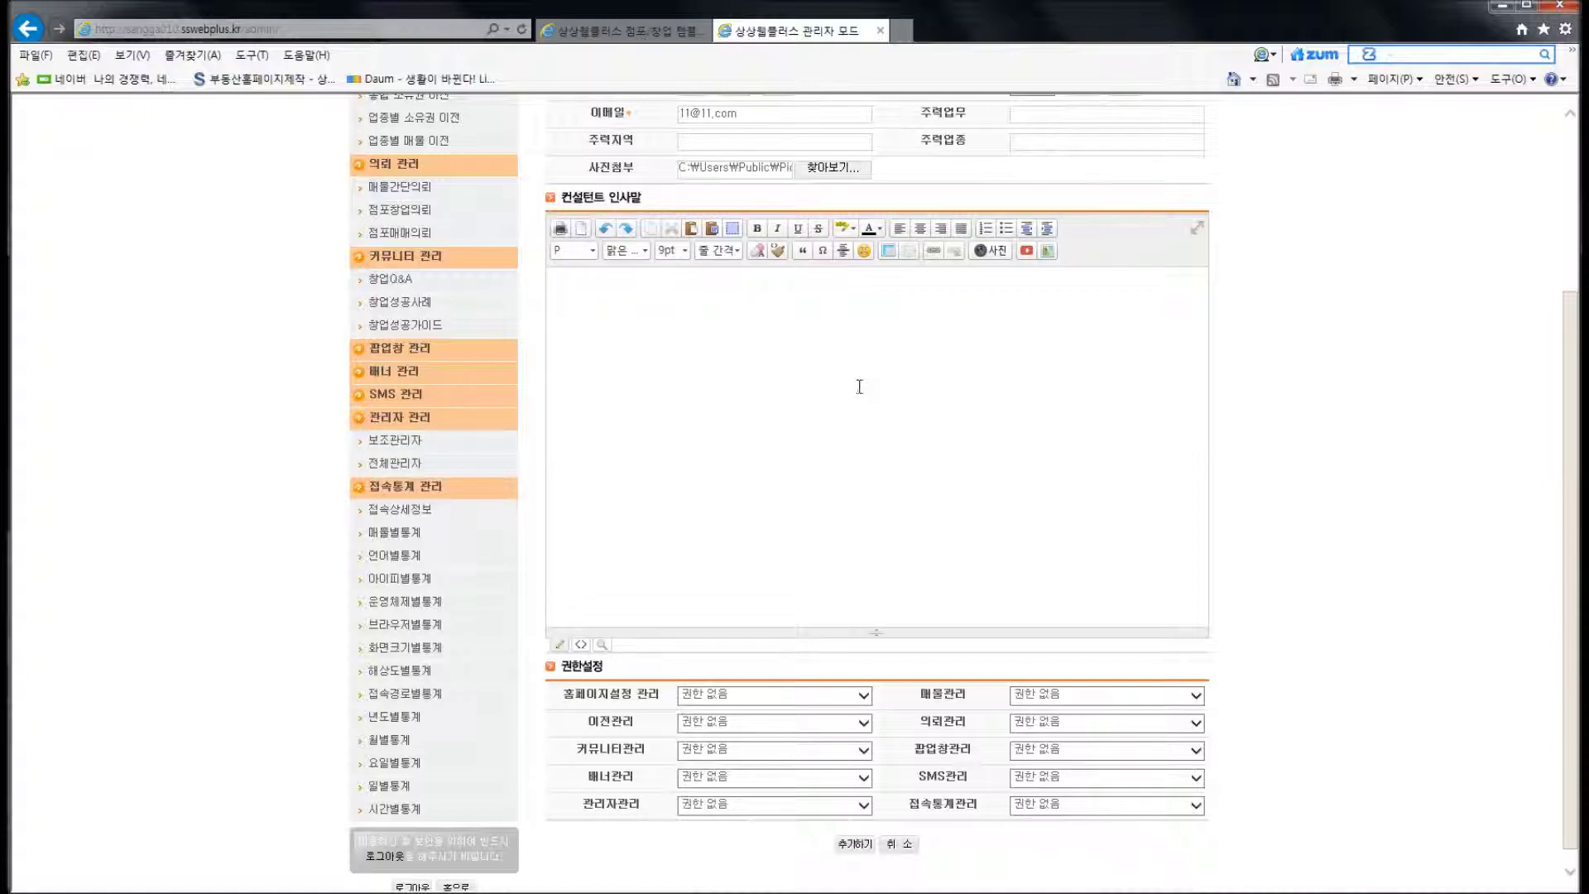
text(인사말 테스트)
Give the greeting text a colour and format it as Heading 2
key(ctrl+a)
click(864, 251)
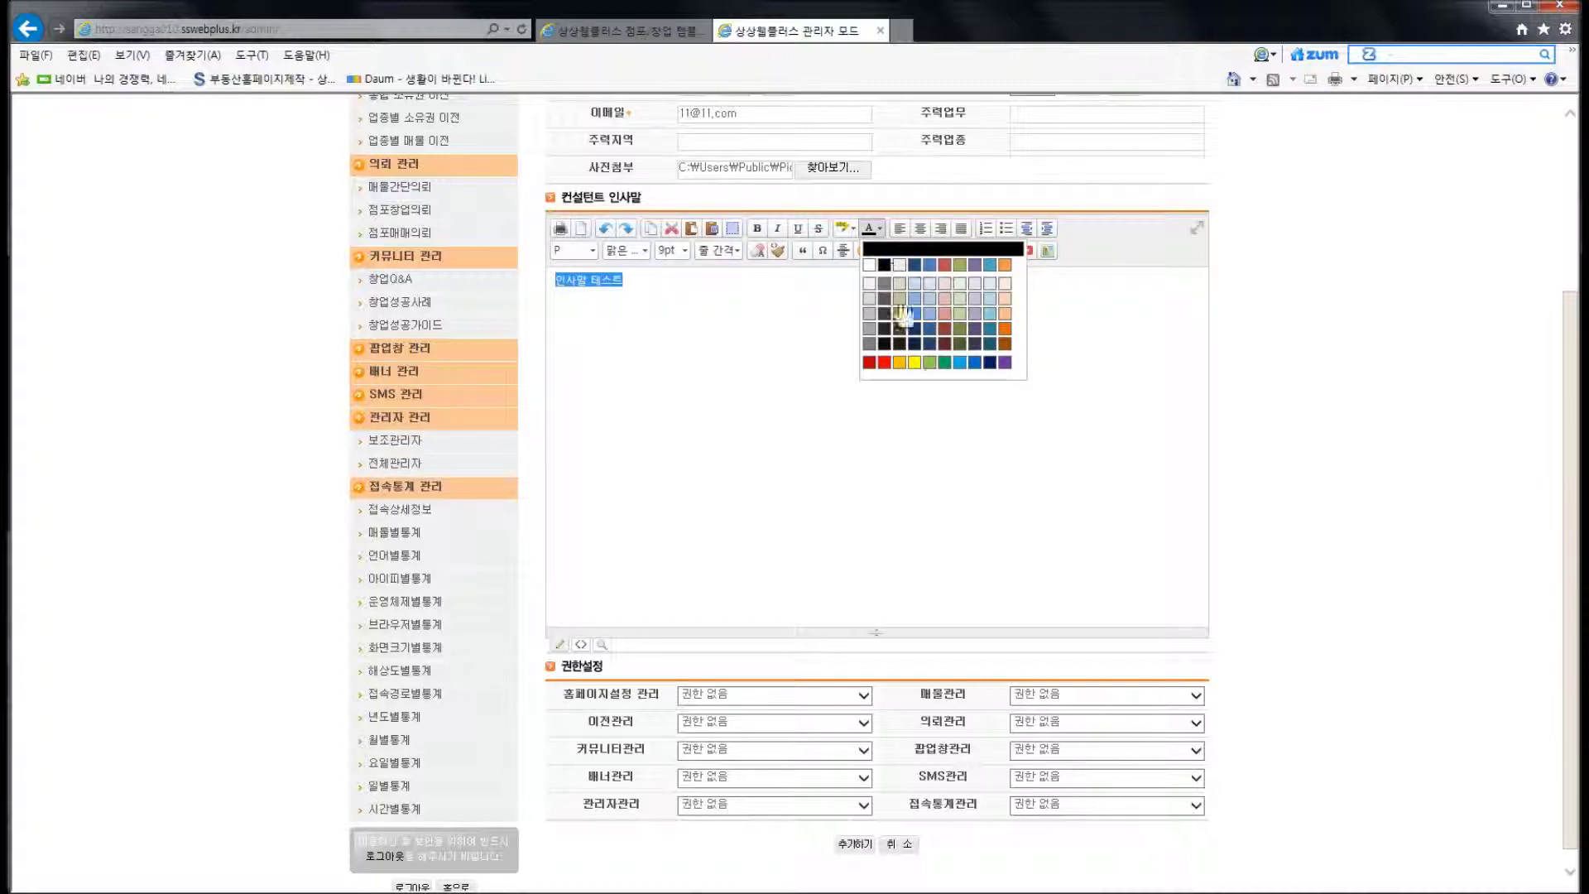
click(890, 377)
click(571, 250)
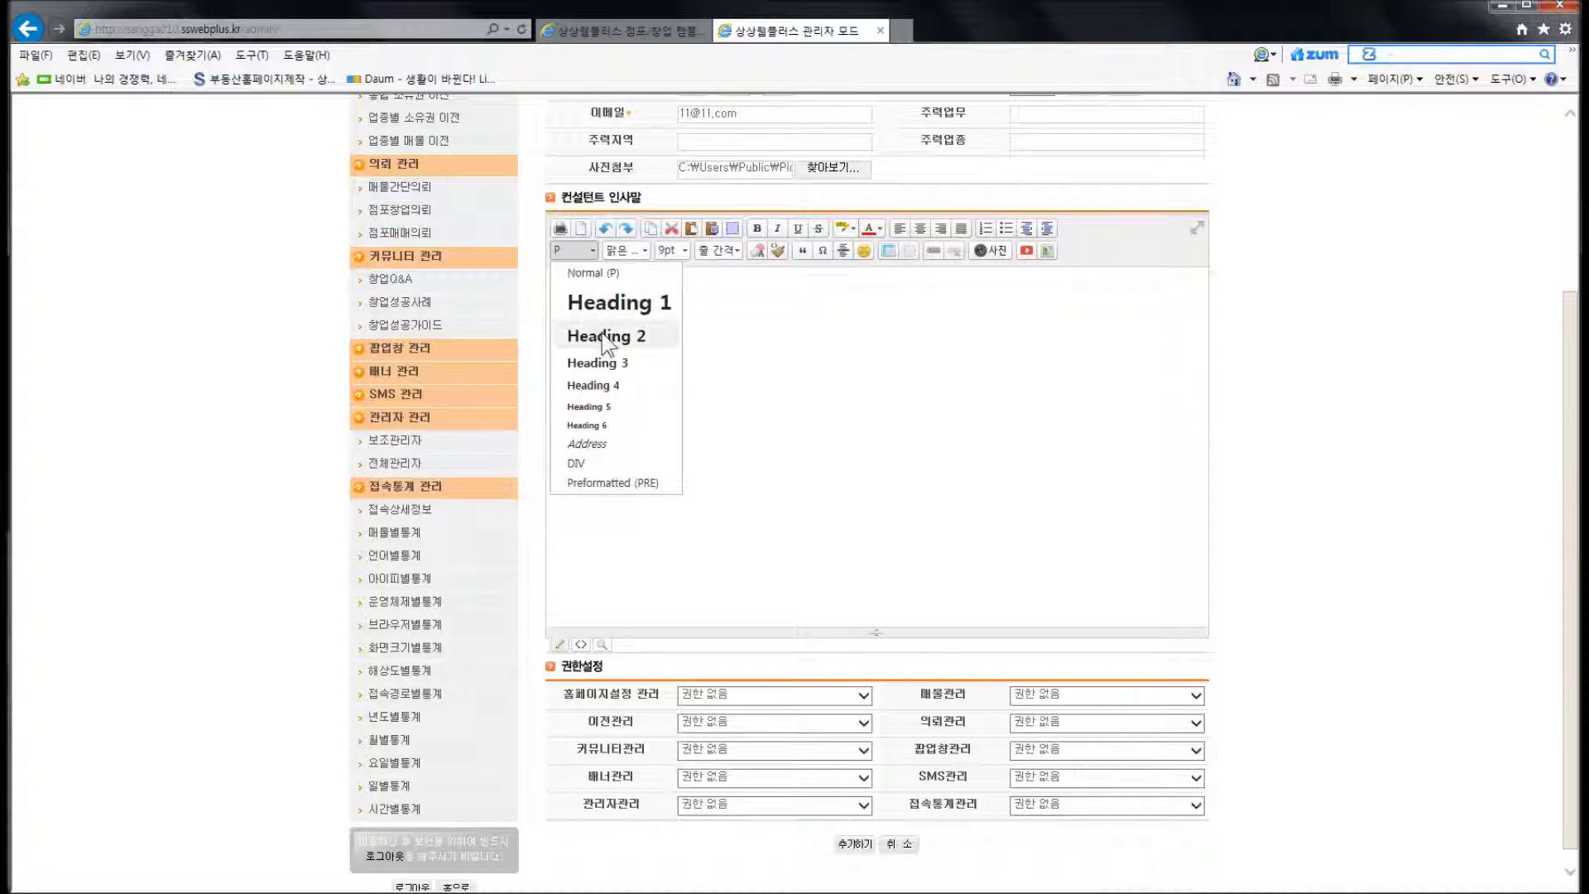
click(605, 338)
click(652, 347)
click(648, 285)
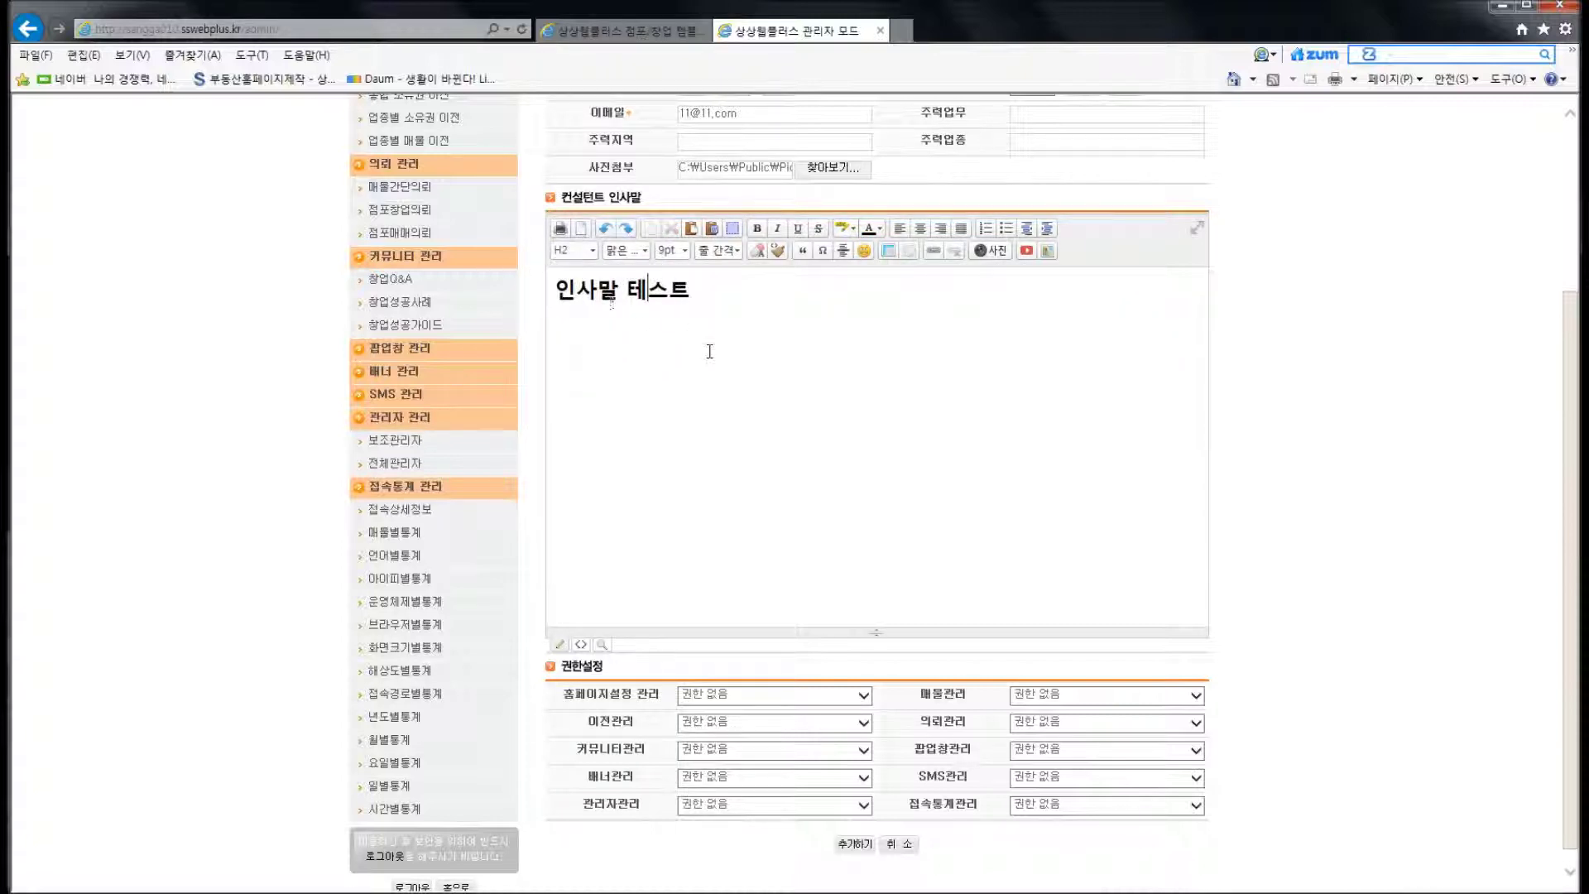
Move down the form to the 권한설정 permission section
scroll(709, 351, down, 1)
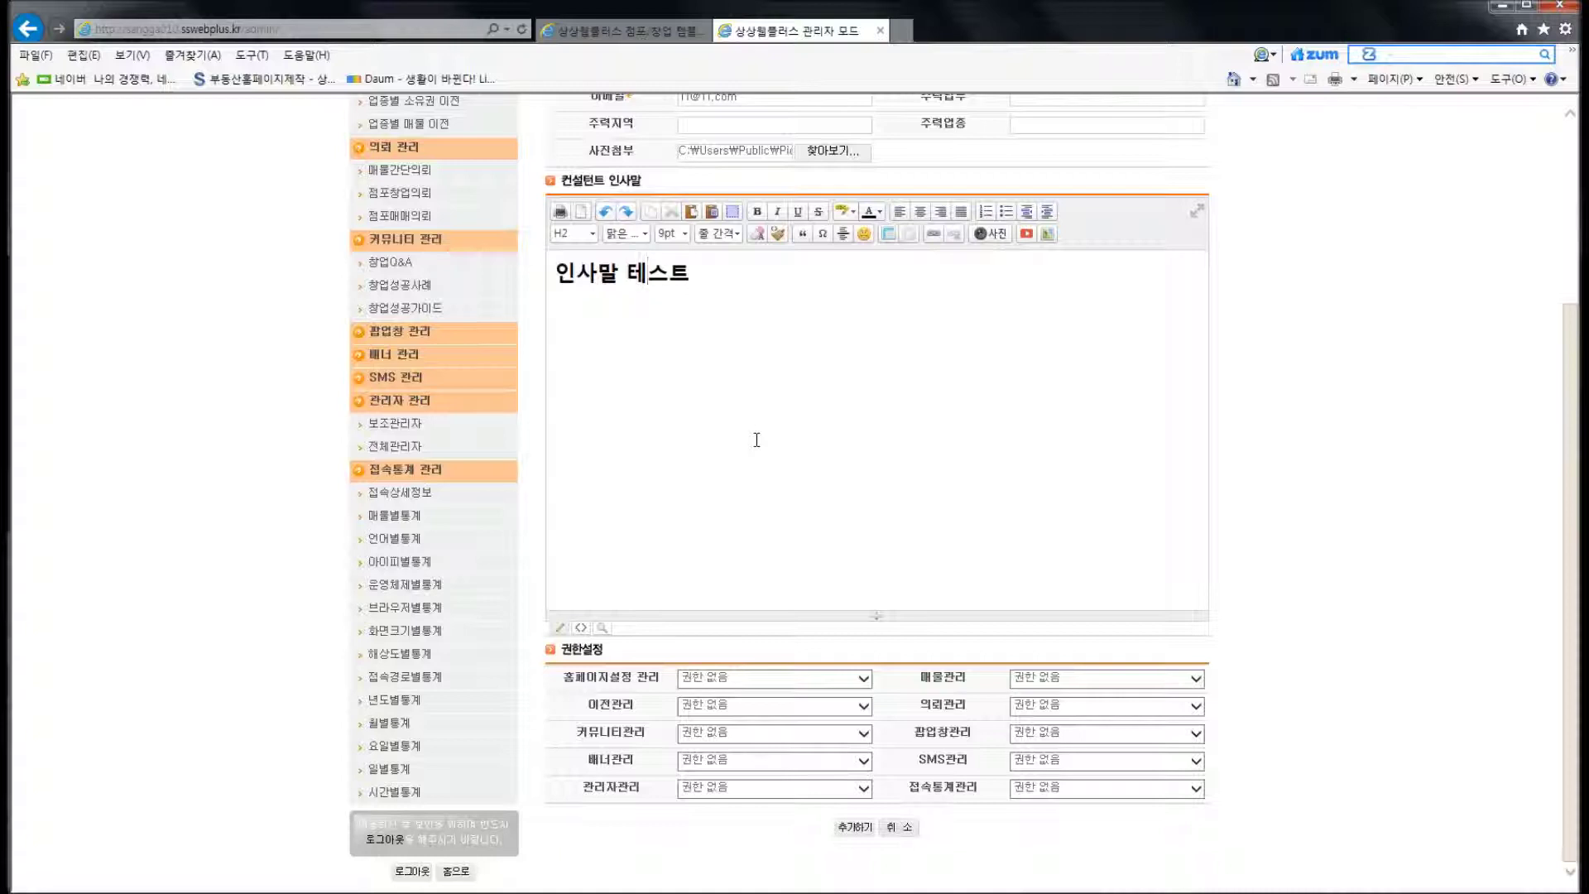
click(599, 675)
scroll(612, 683, up, 3)
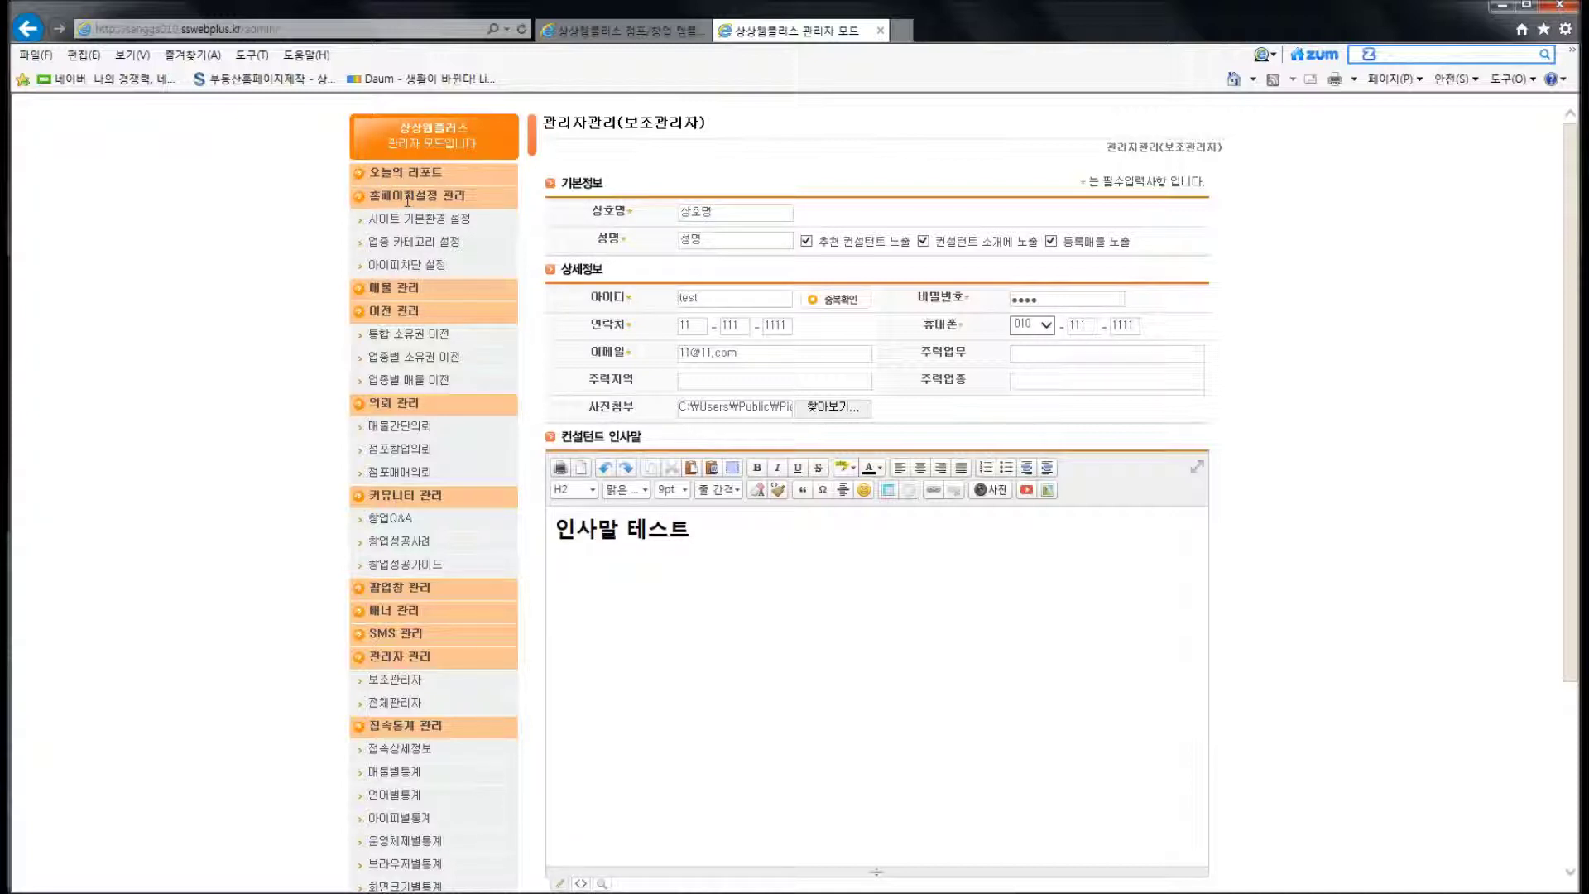
click(412, 293)
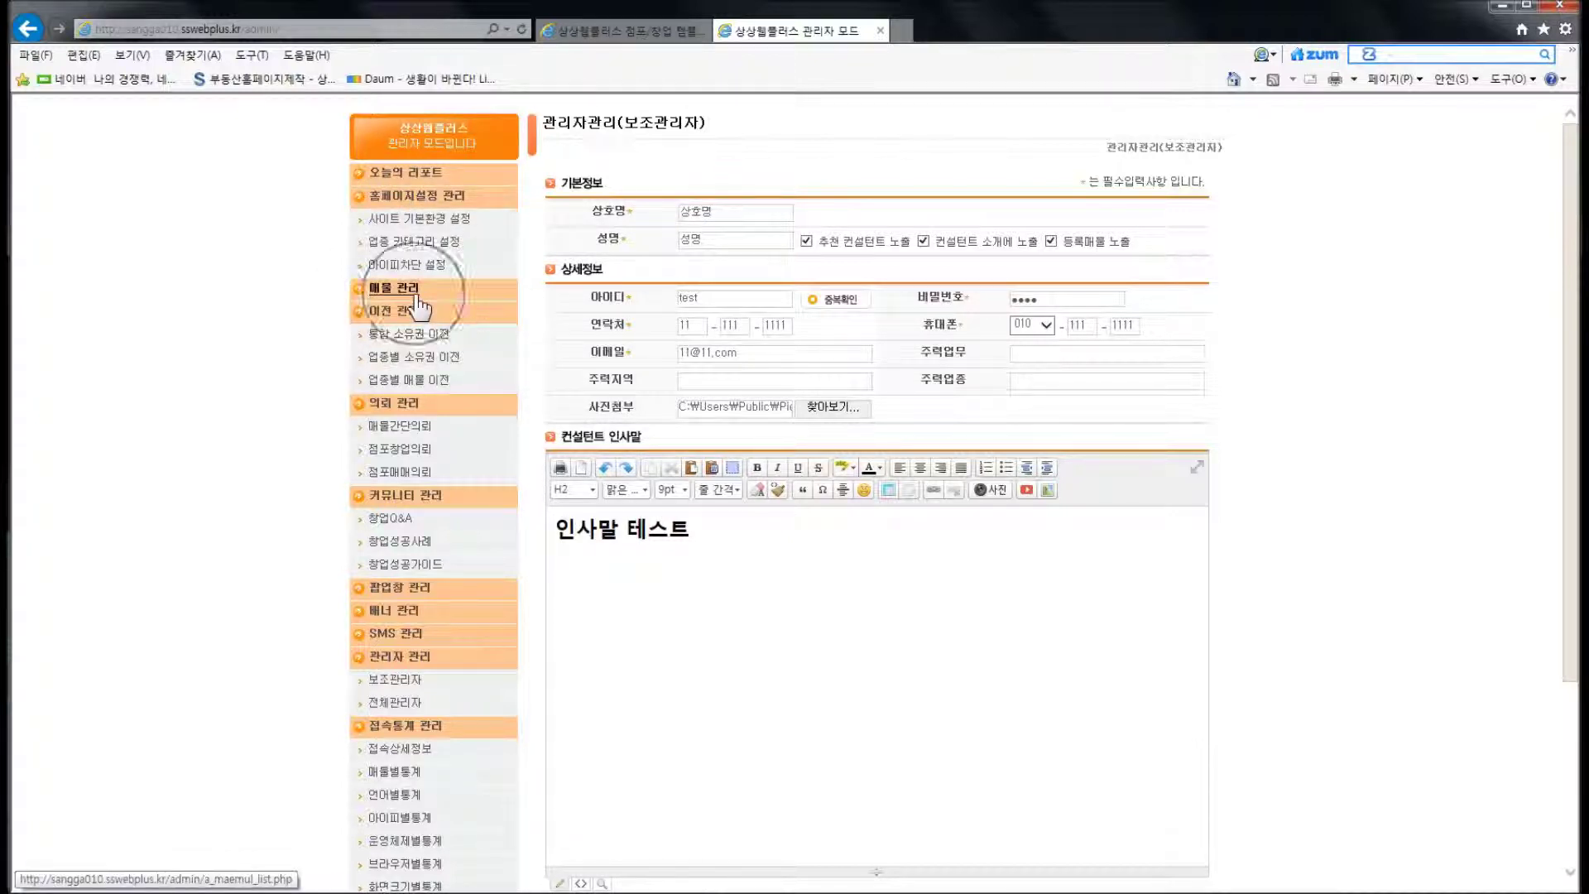
click(433, 498)
scroll(504, 558, down, 3)
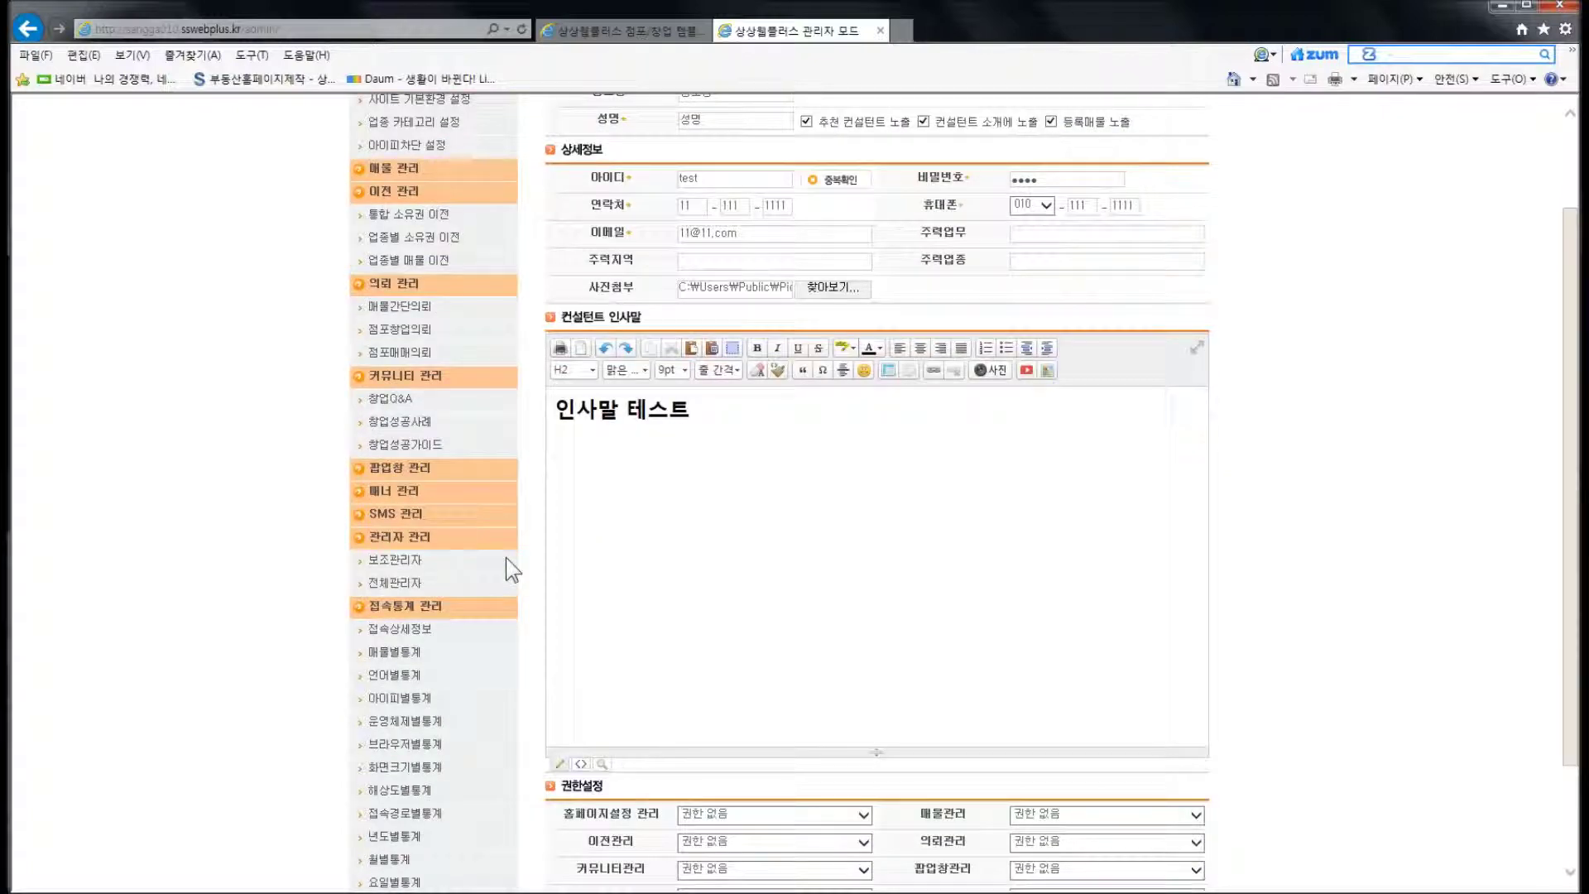
scroll(505, 557, down, 3)
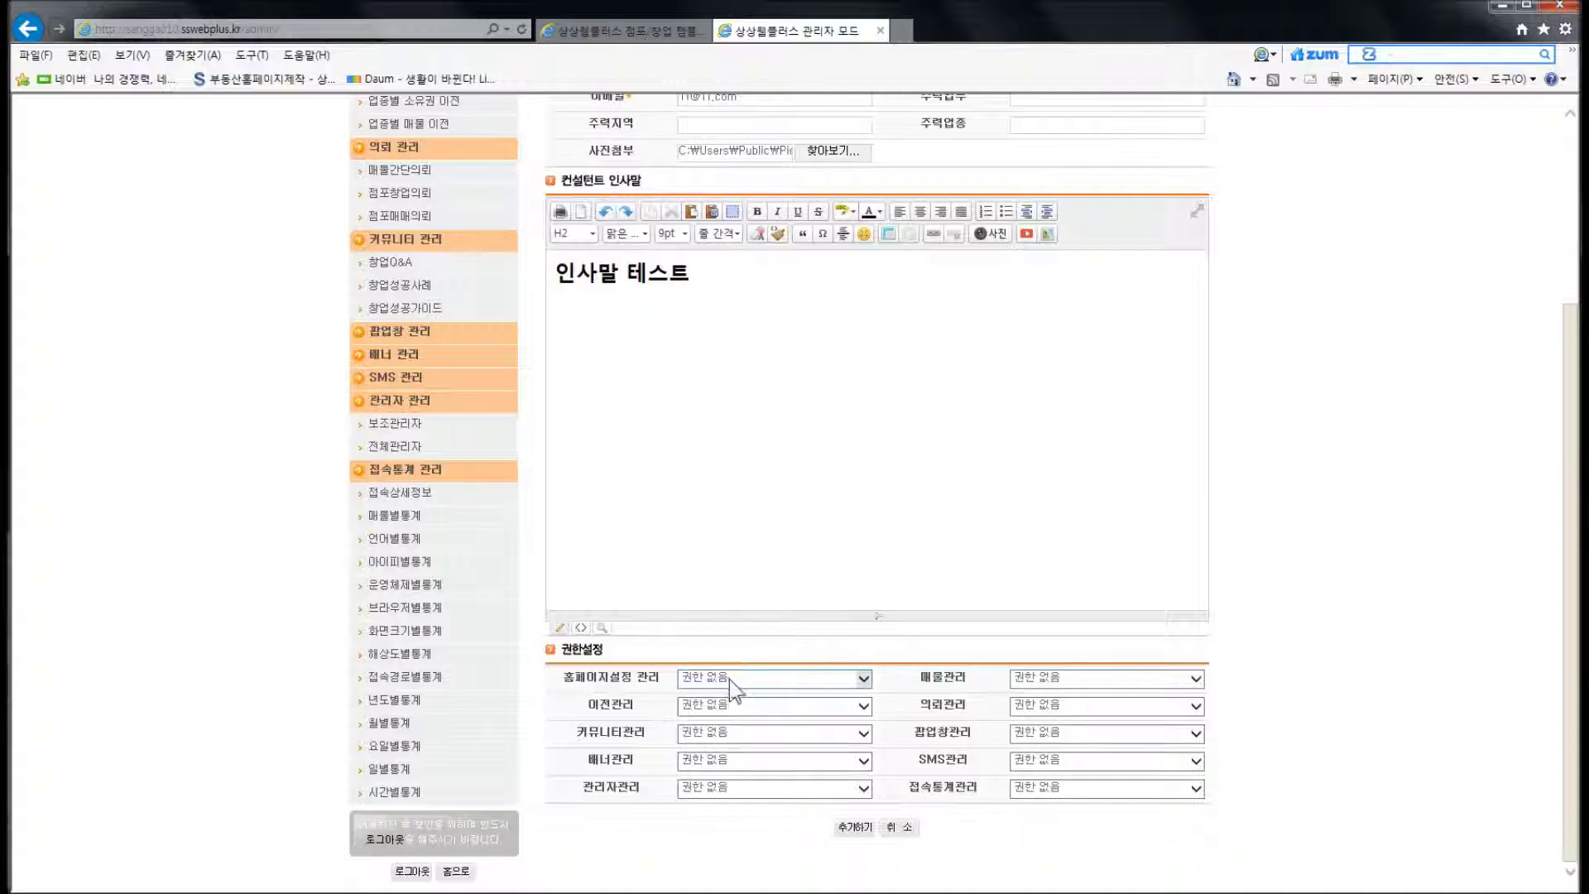
Set 홈페이지설정 관리 to 관리권한 부여 and save the account with 추가하기
click(728, 678)
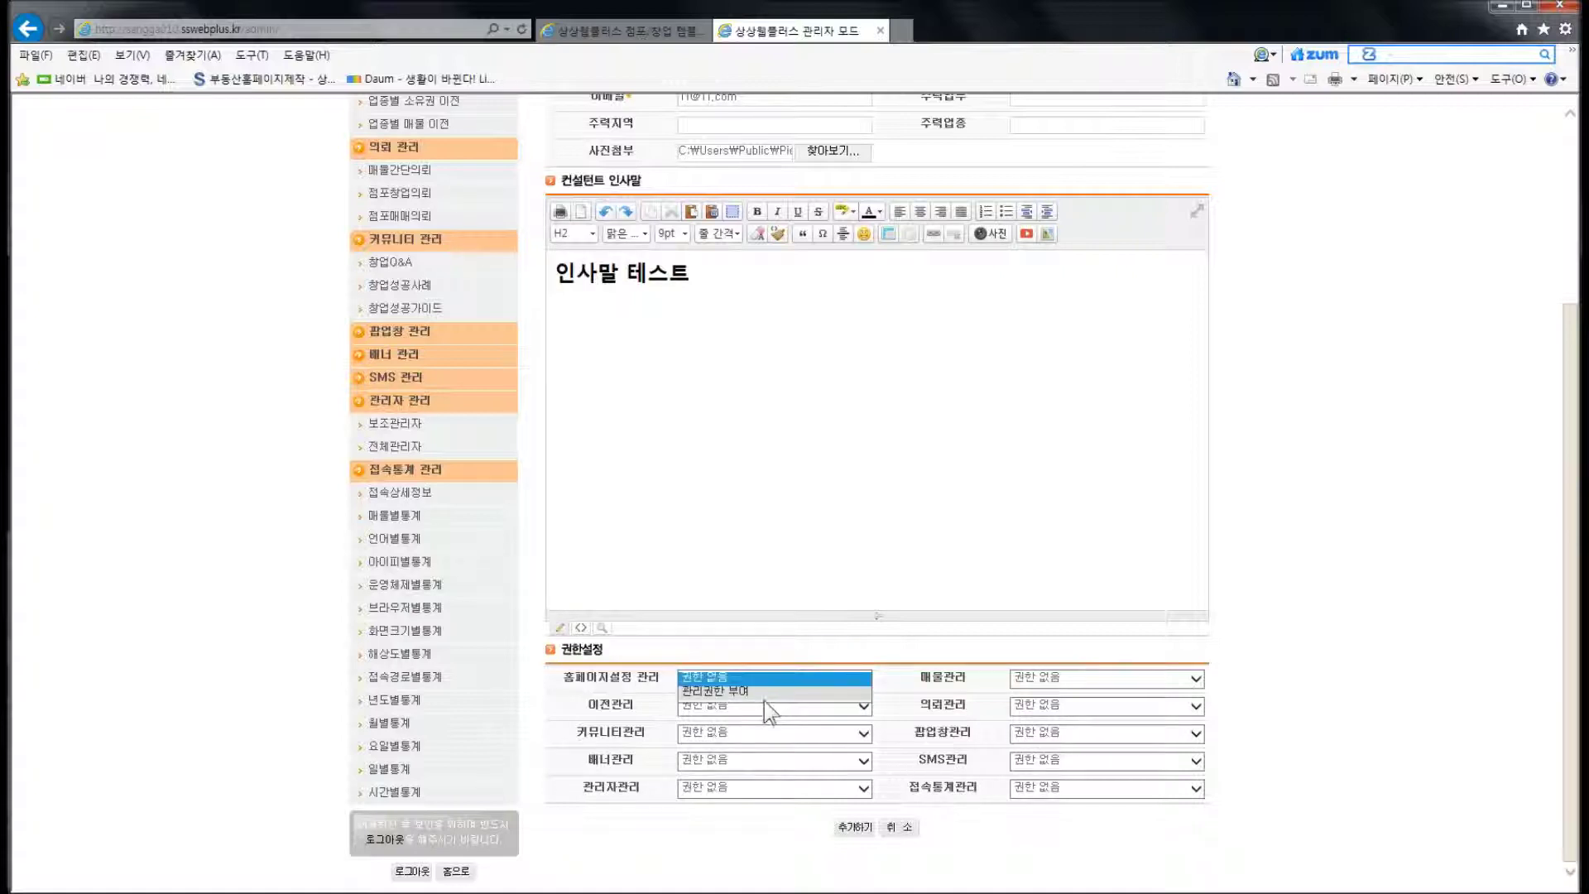
click(763, 691)
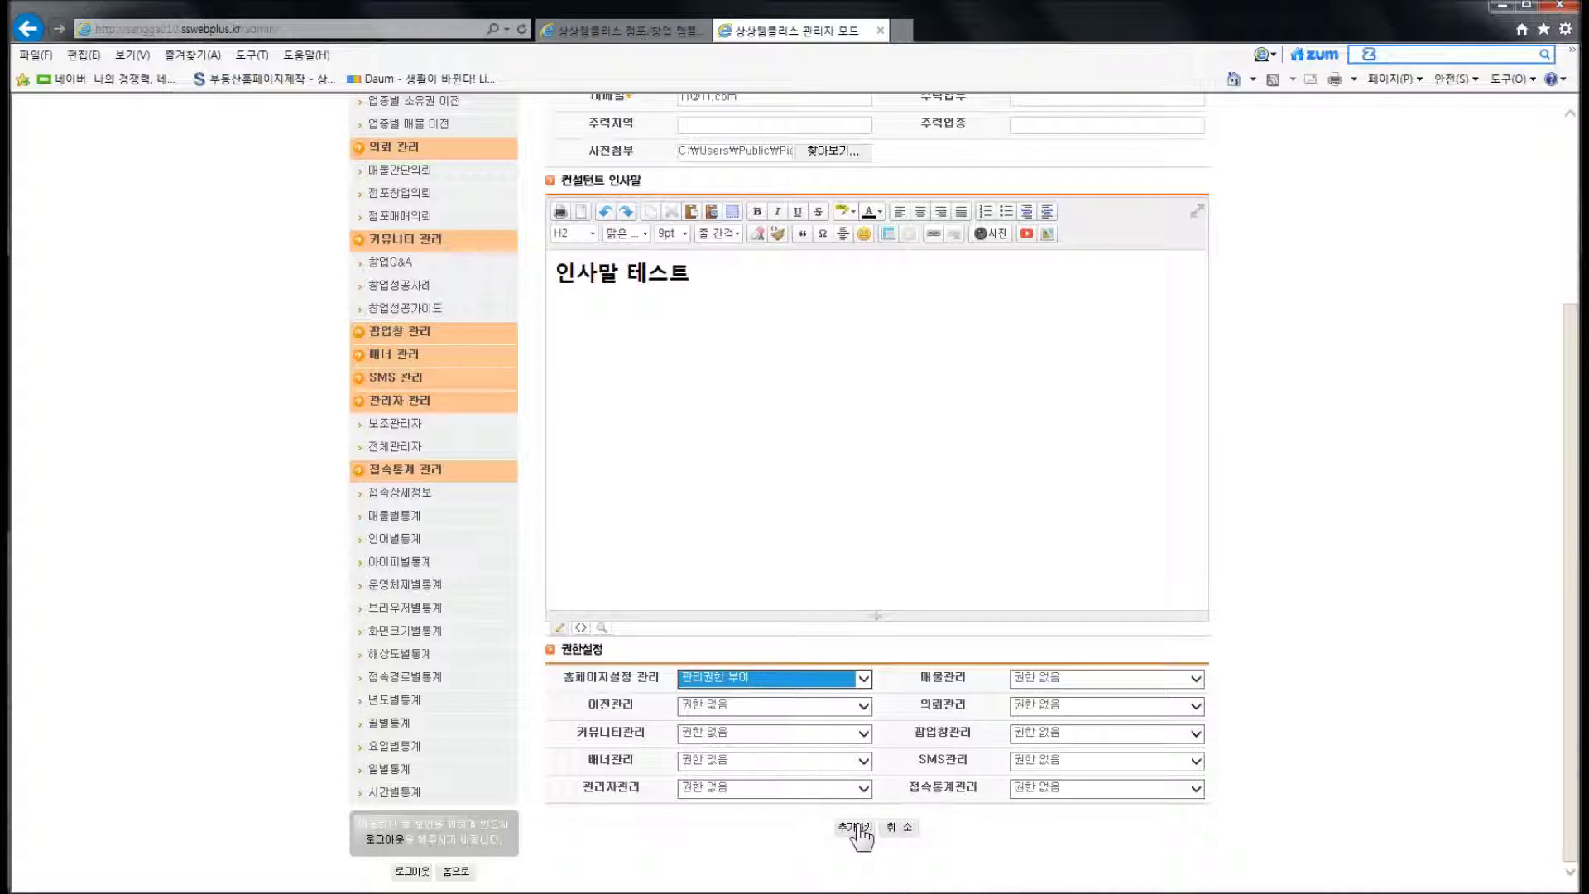
click(858, 827)
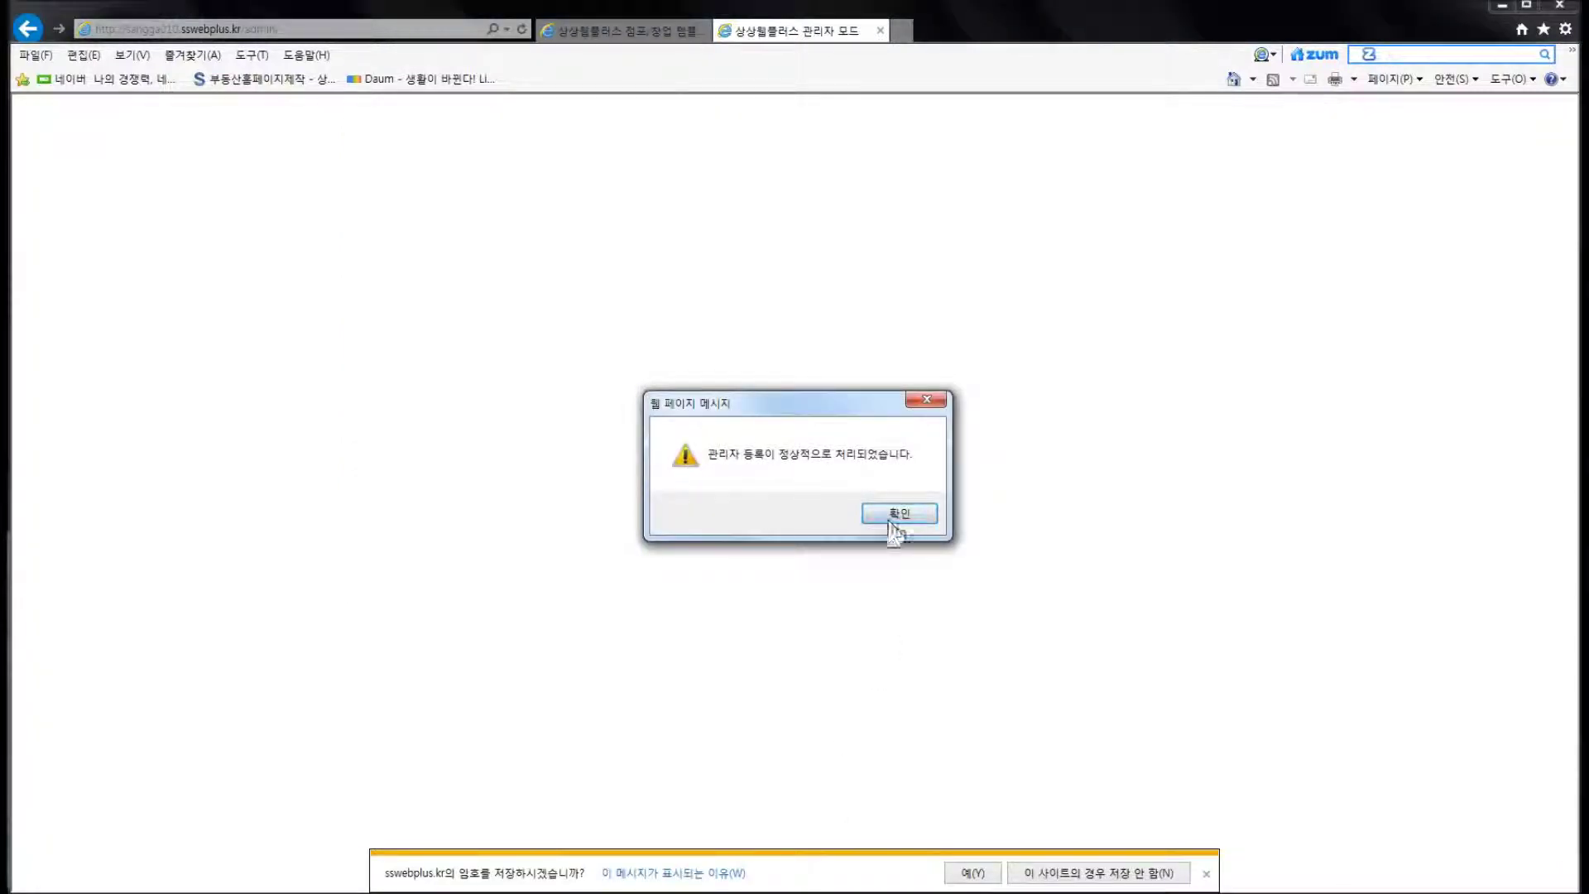
click(889, 520)
click(778, 241)
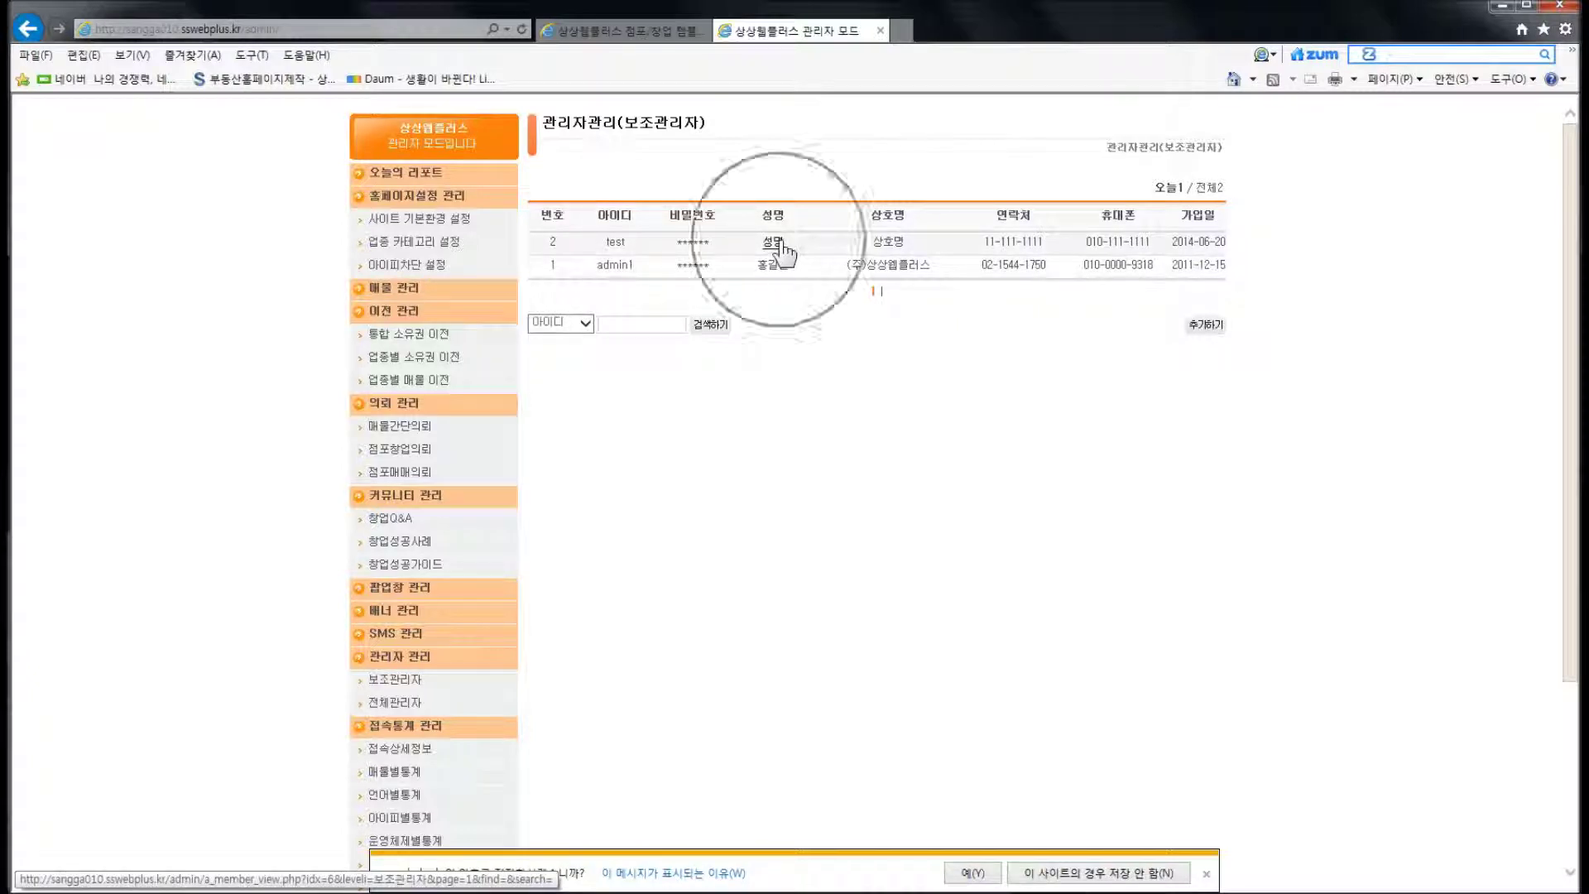
Reload the storefront and check the new penguin consultant on 컨설턴트소개, then return to admin
click(593, 33)
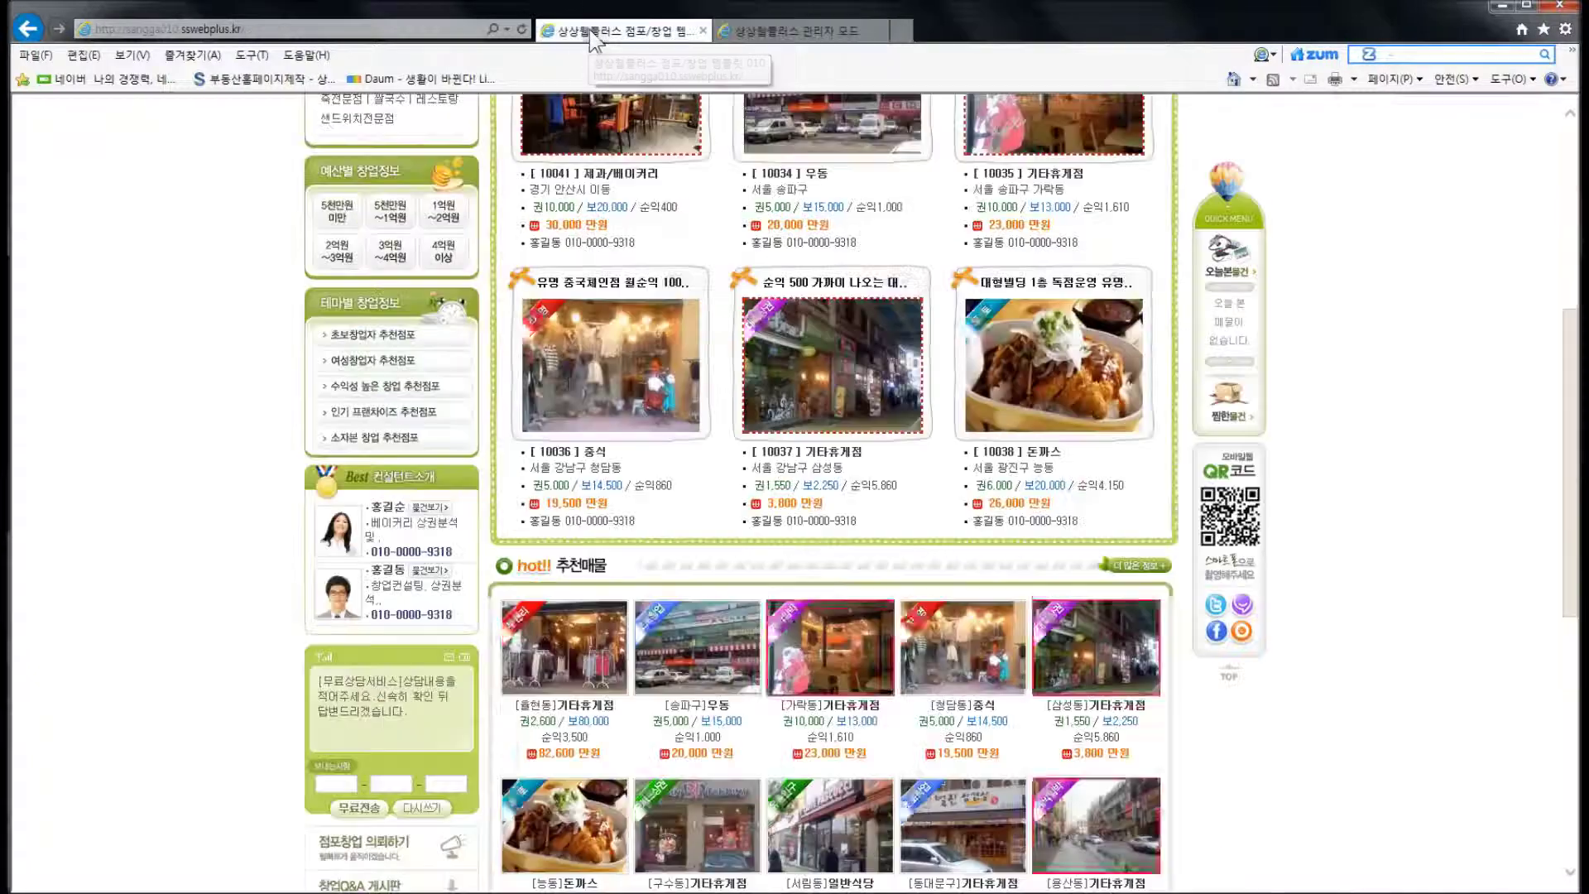
click(563, 385)
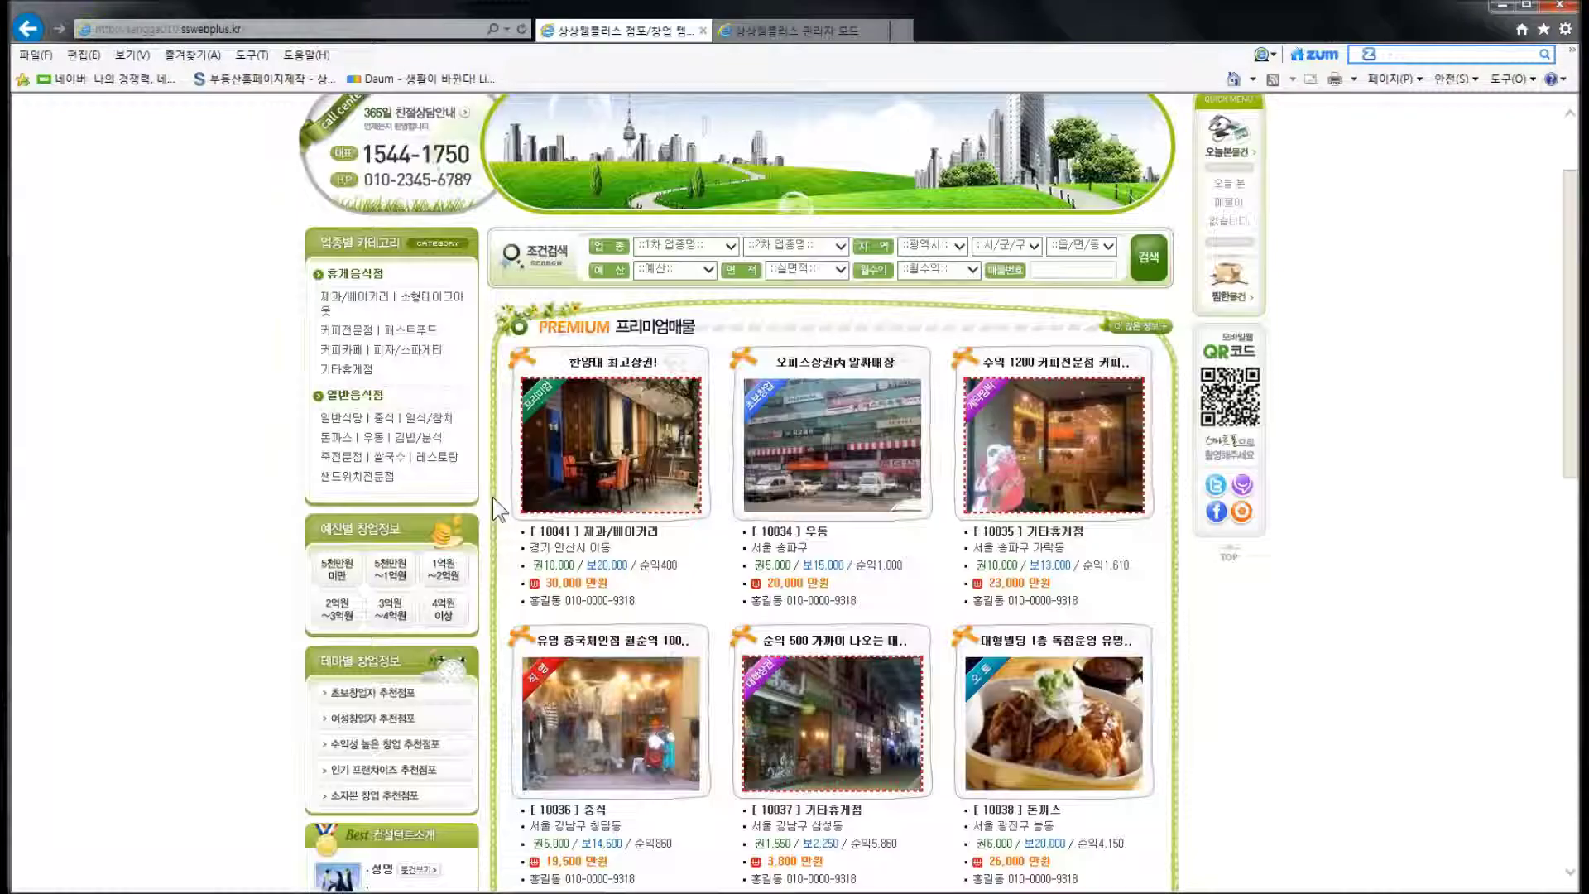
scroll(493, 497, down, 5)
click(376, 547)
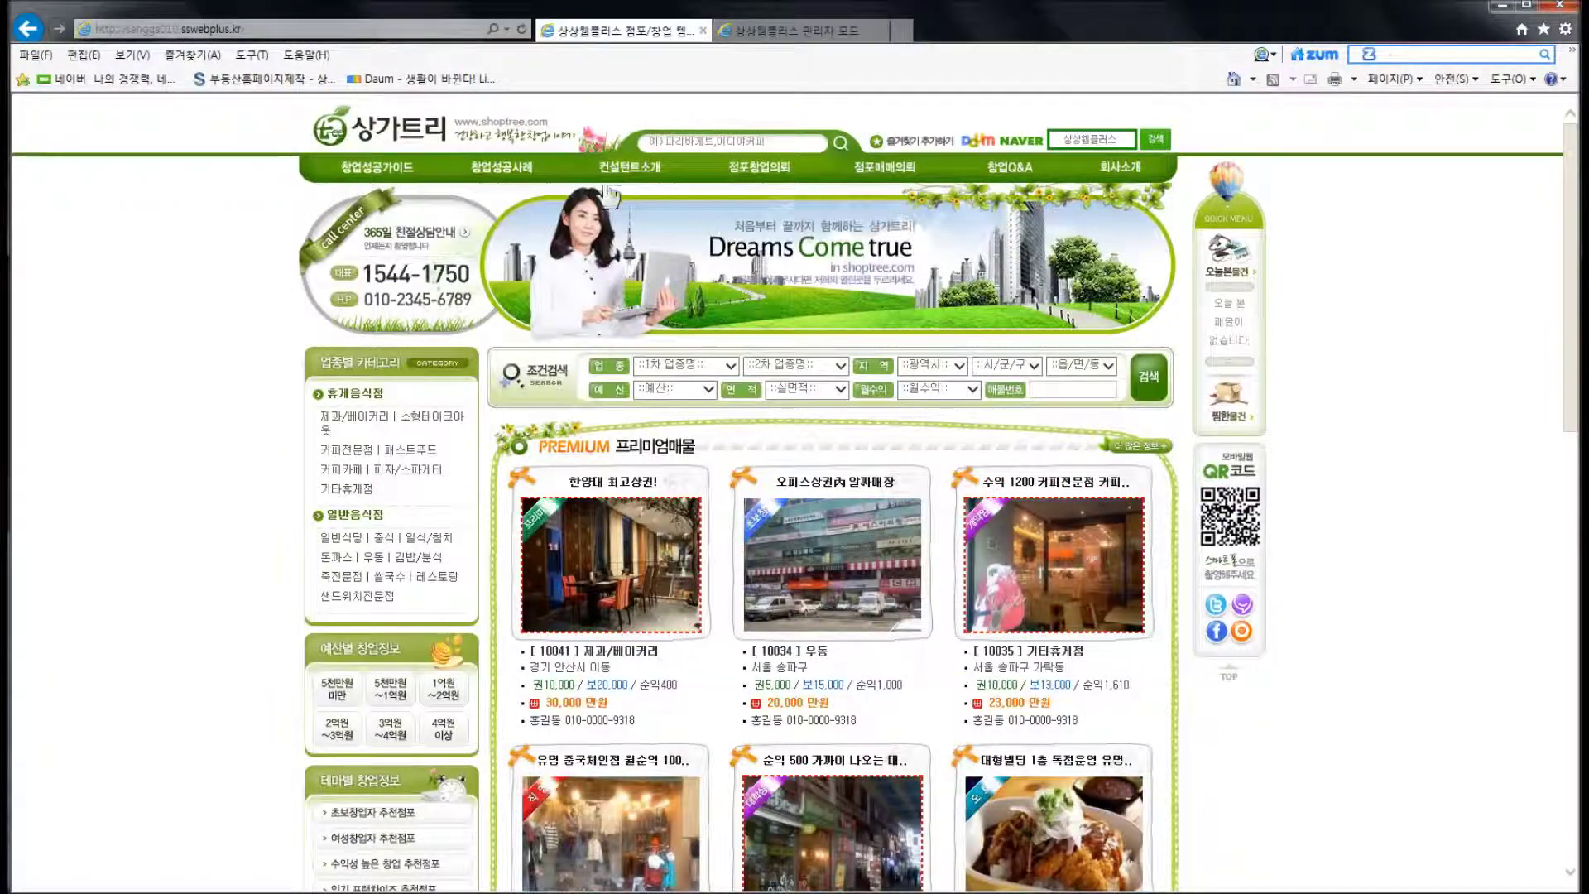
click(606, 189)
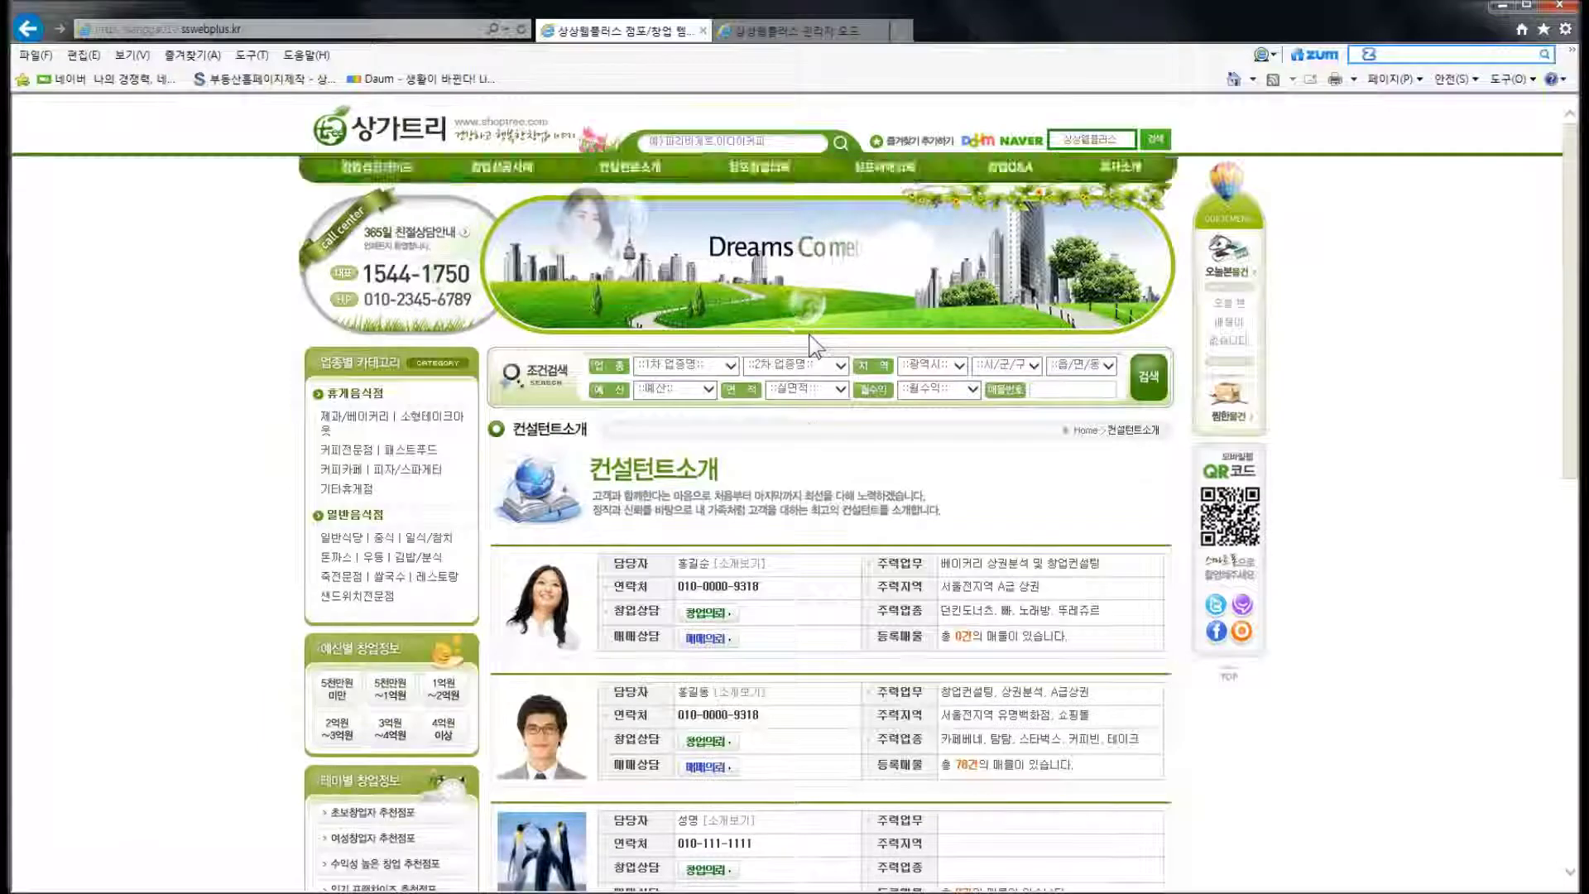
scroll(811, 344, down, 4)
click(629, 529)
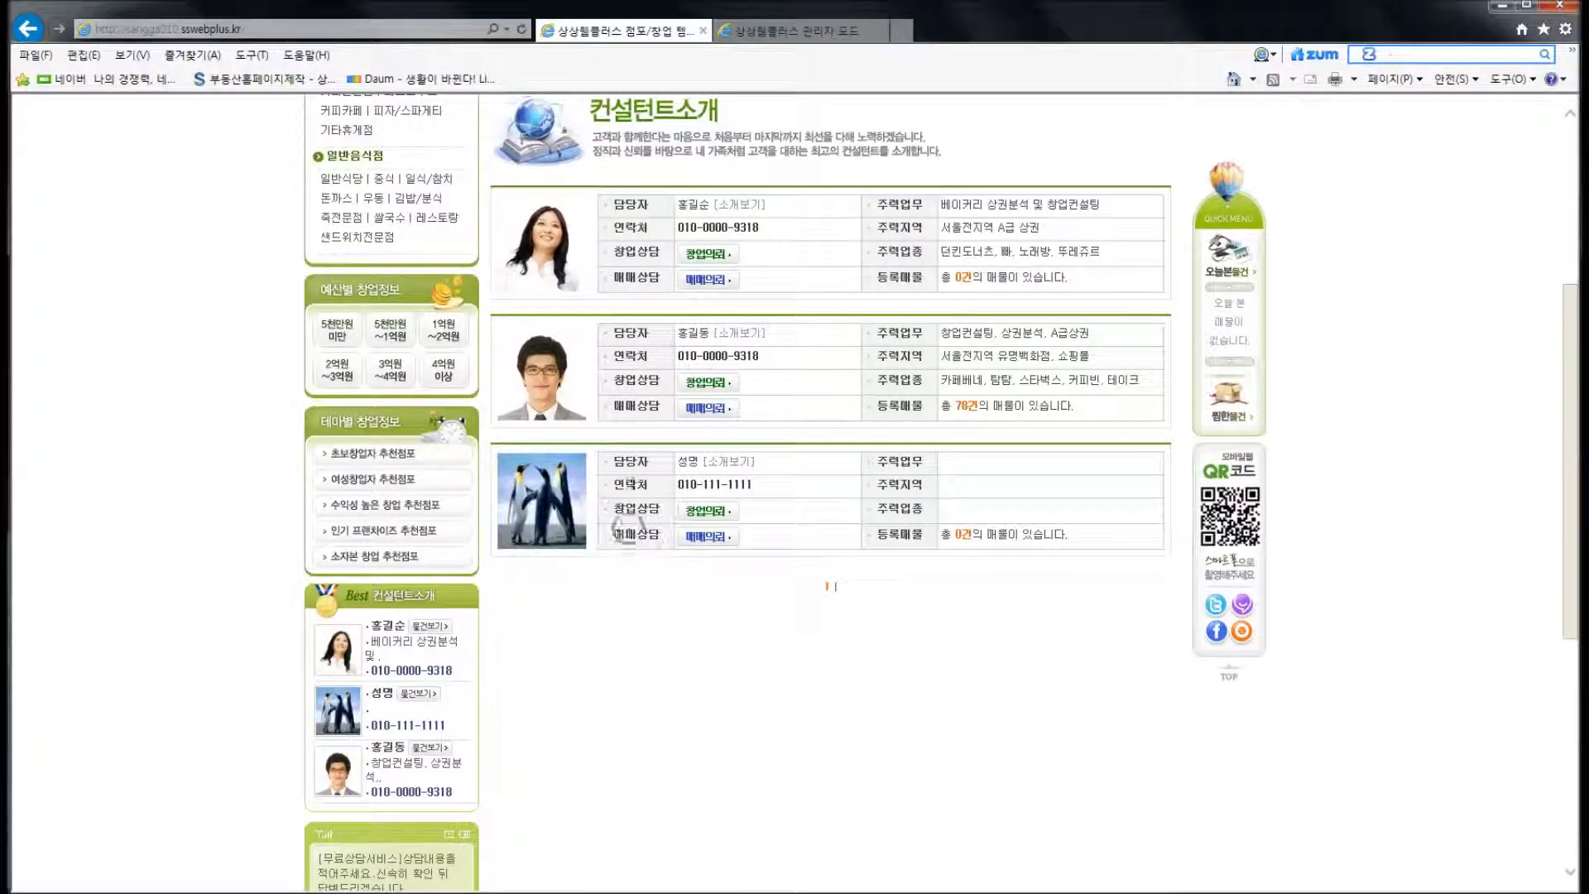
click(774, 32)
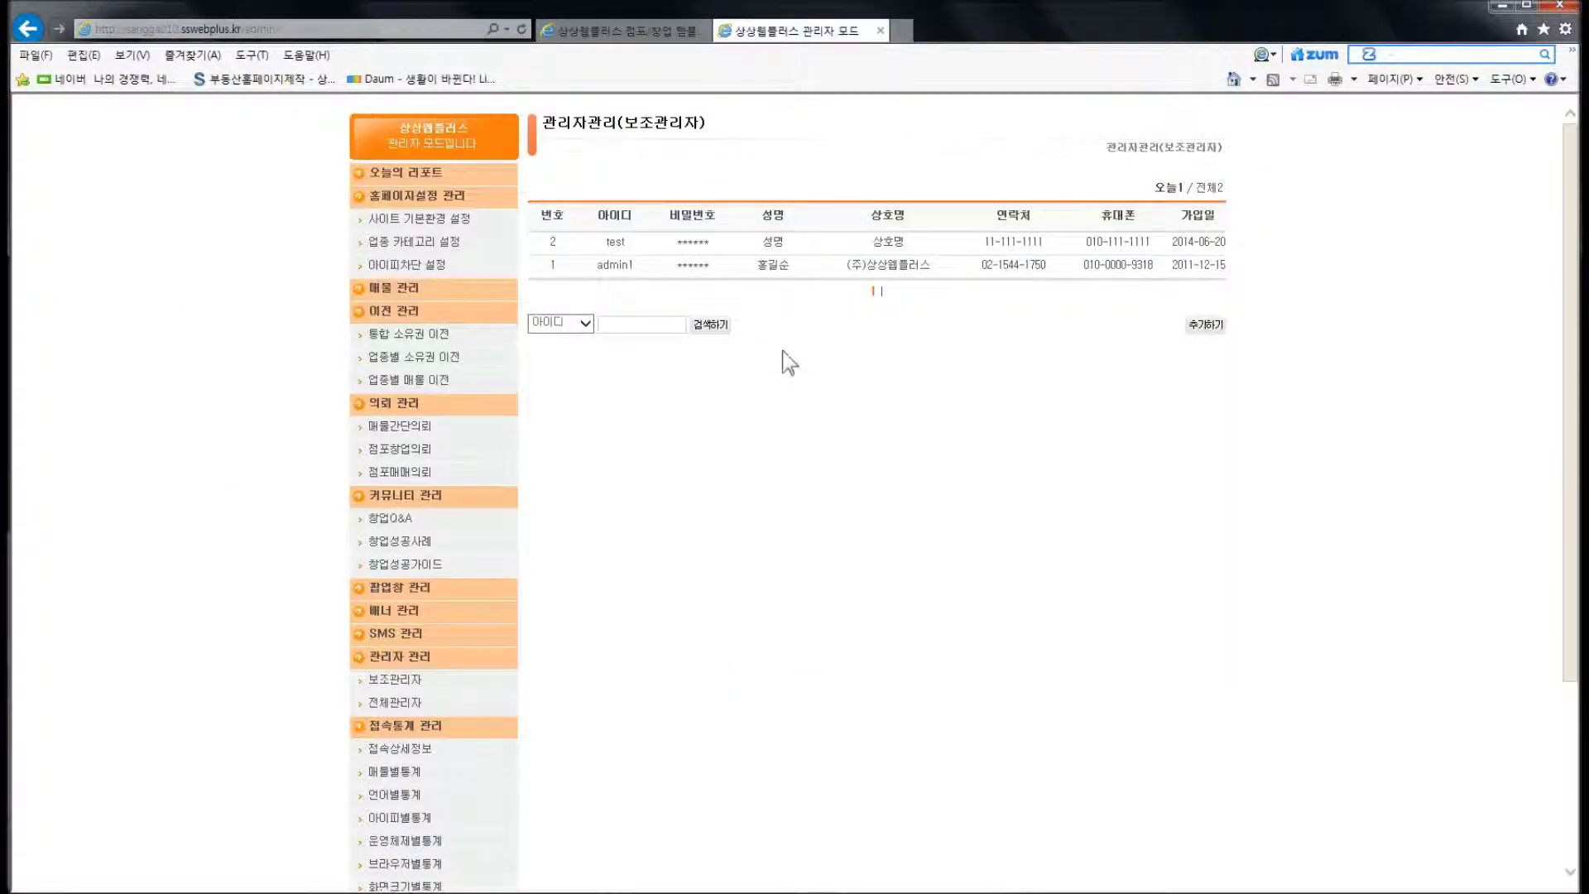
Log out of the main administrator account
scroll(789, 362, down, 3)
click(412, 871)
click(848, 514)
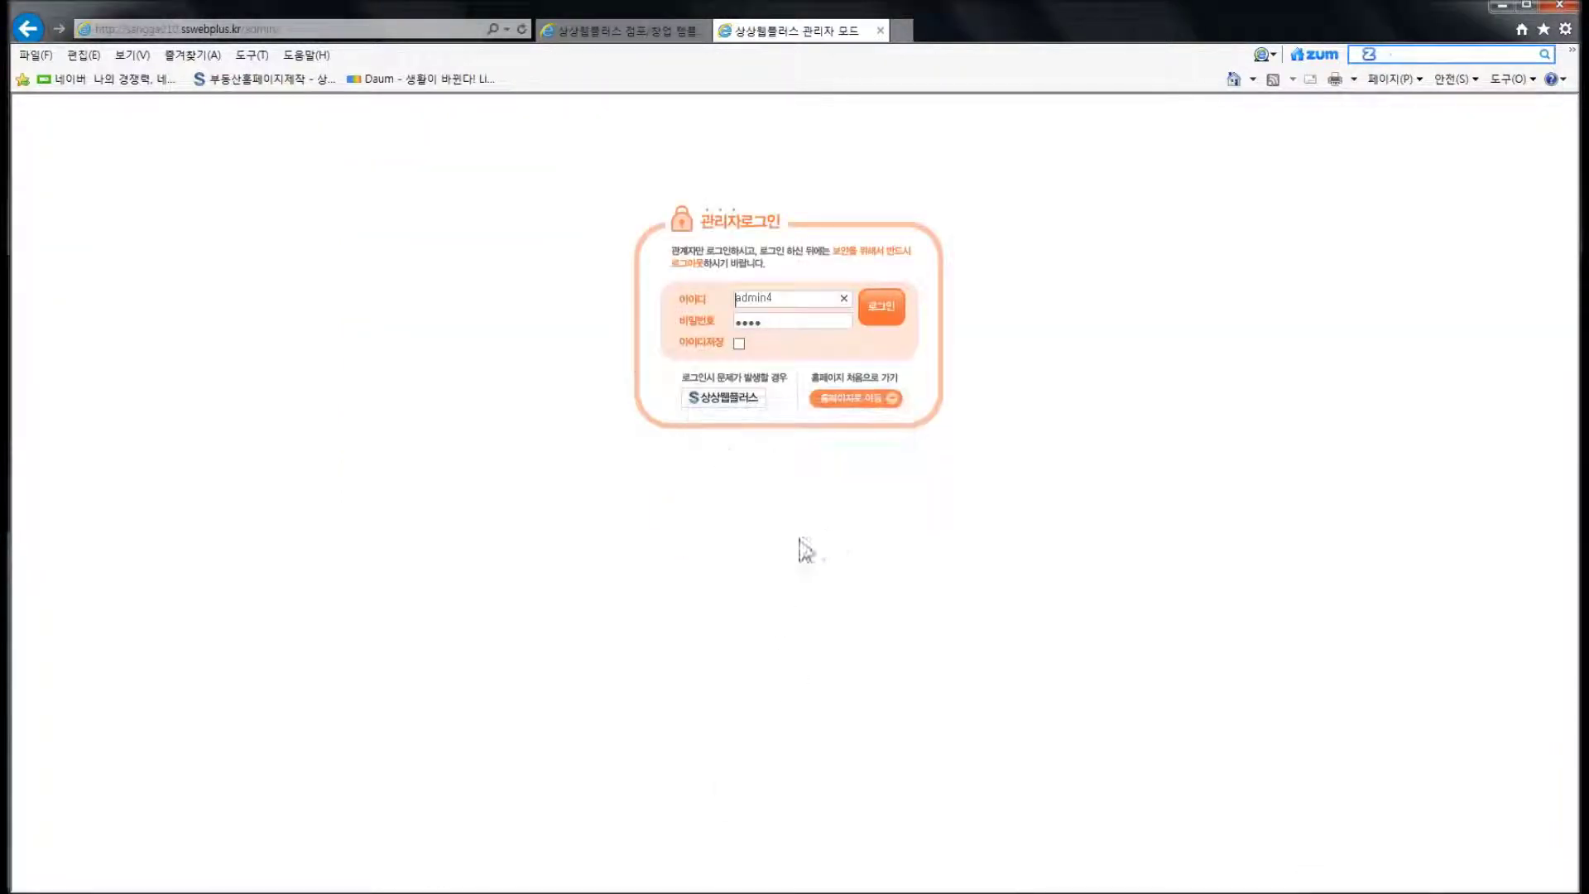
Sign in with the new sub-administrator's login ID and password
double_click(774, 300)
text(ㅅㄷㄴㅅ)
key(BackSpace)
key(BackSpace)
key(BackSpace)
text(test)
key(Tab)
text(1234)
click(882, 321)
click(951, 517)
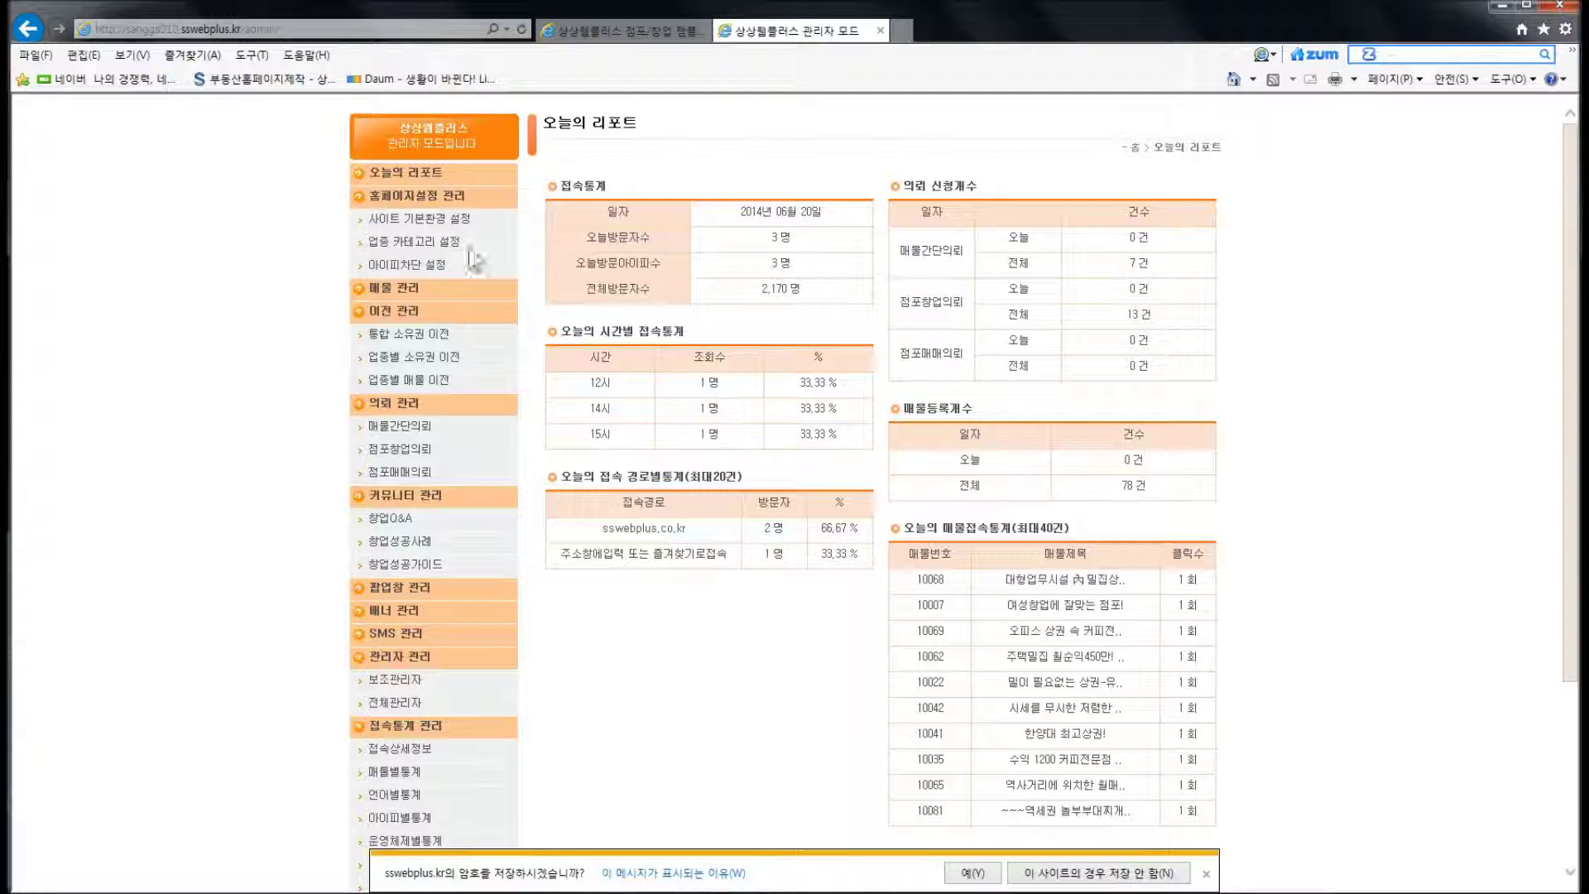
Open the 사이트 기본환경 설정, 업종 카테고리 설정 and 아이피차단 설정 pages successfully
click(460, 219)
click(457, 242)
click(447, 264)
click(451, 241)
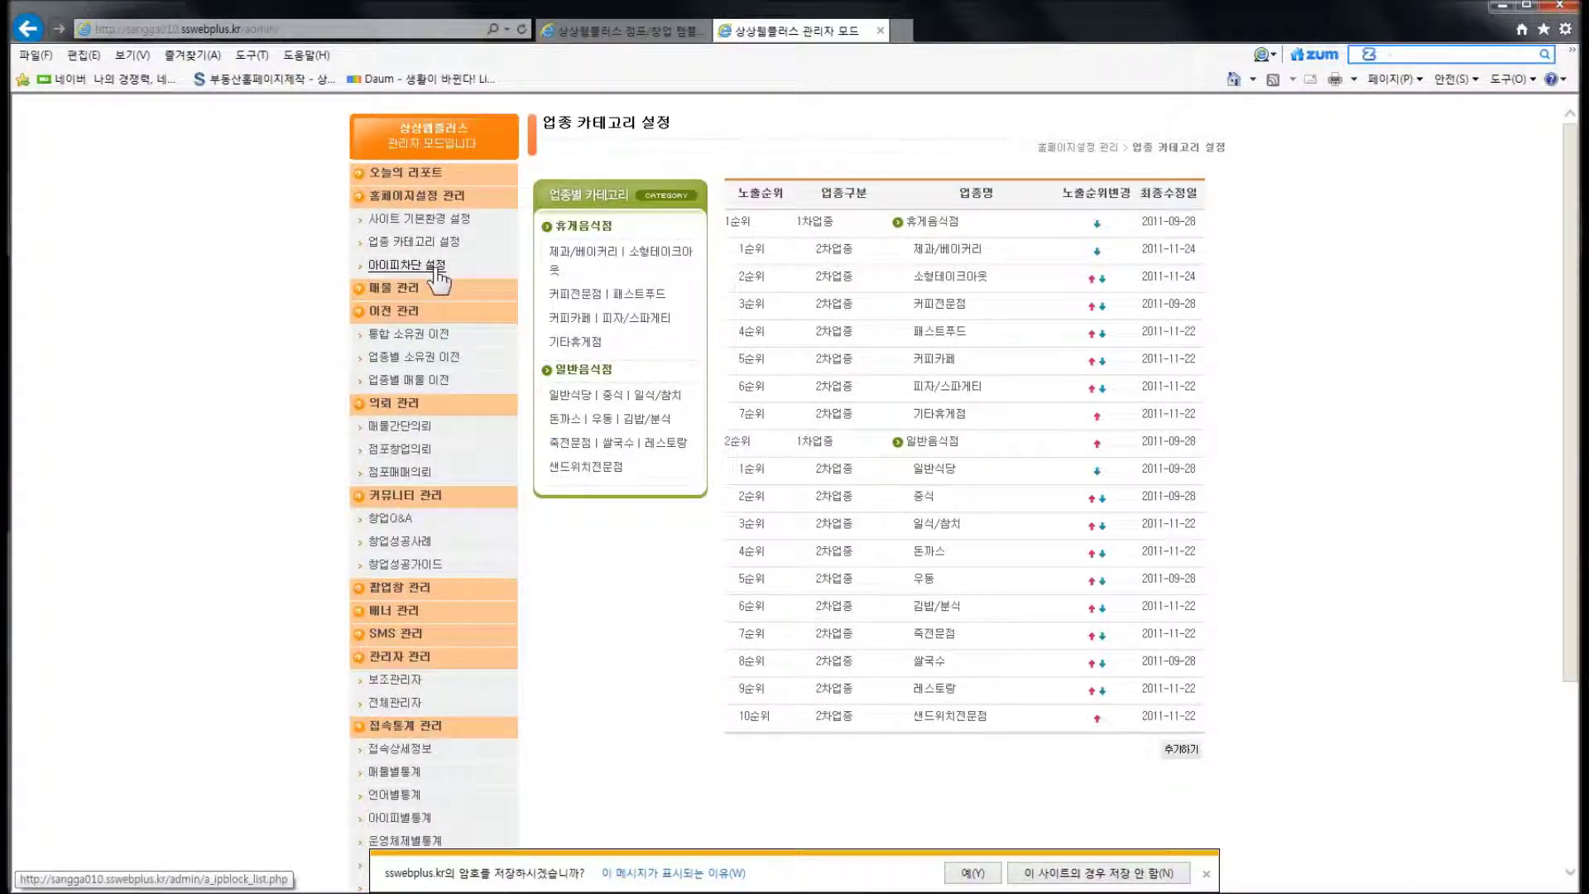
click(444, 266)
click(424, 220)
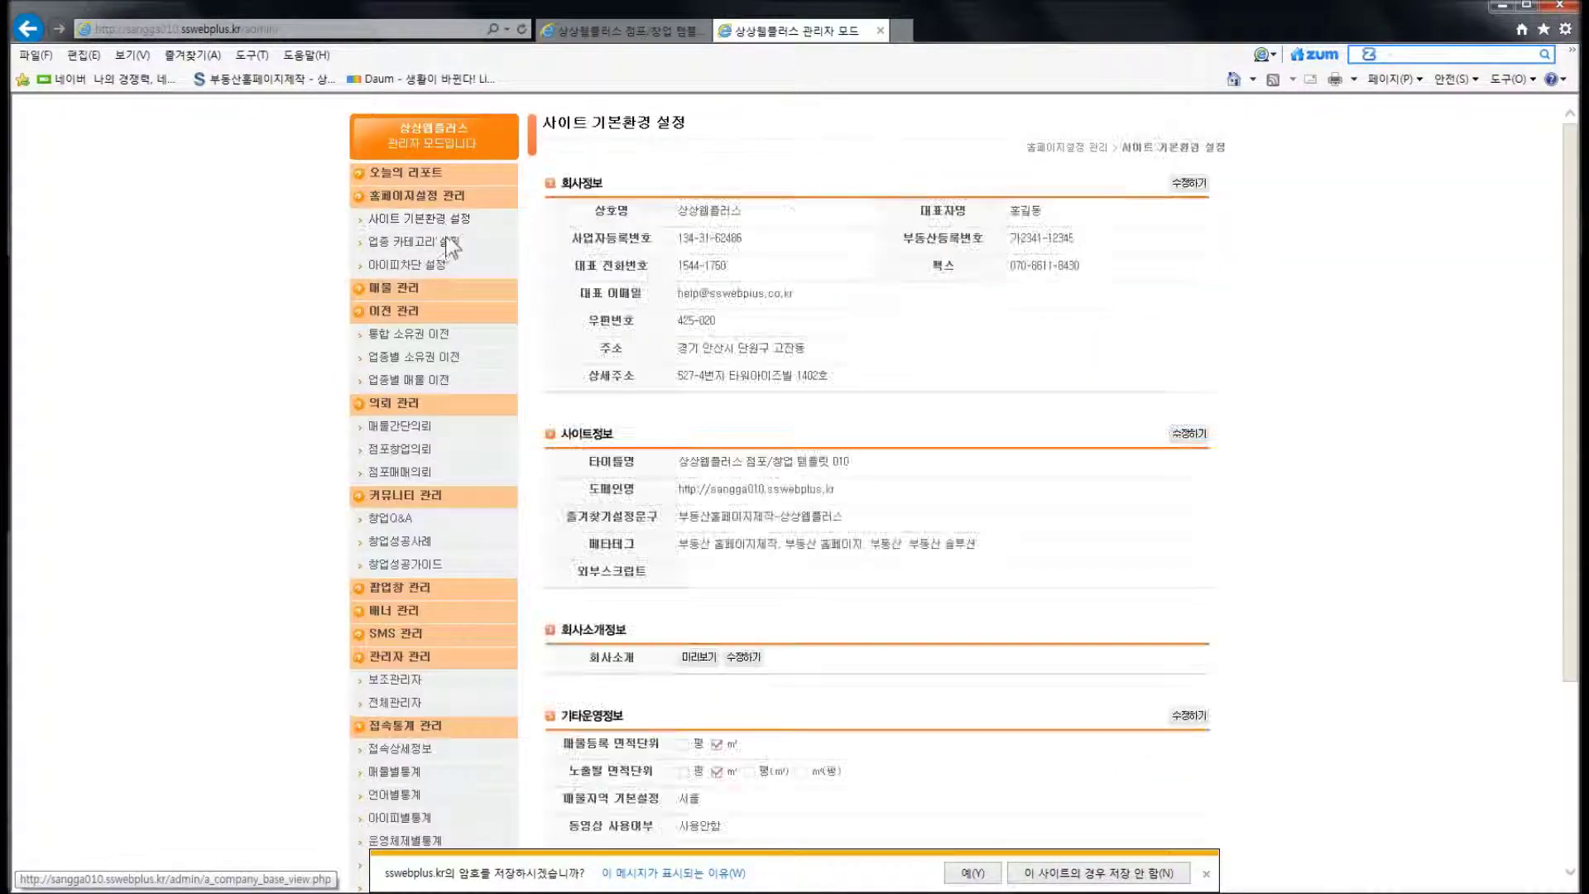
click(443, 242)
click(444, 263)
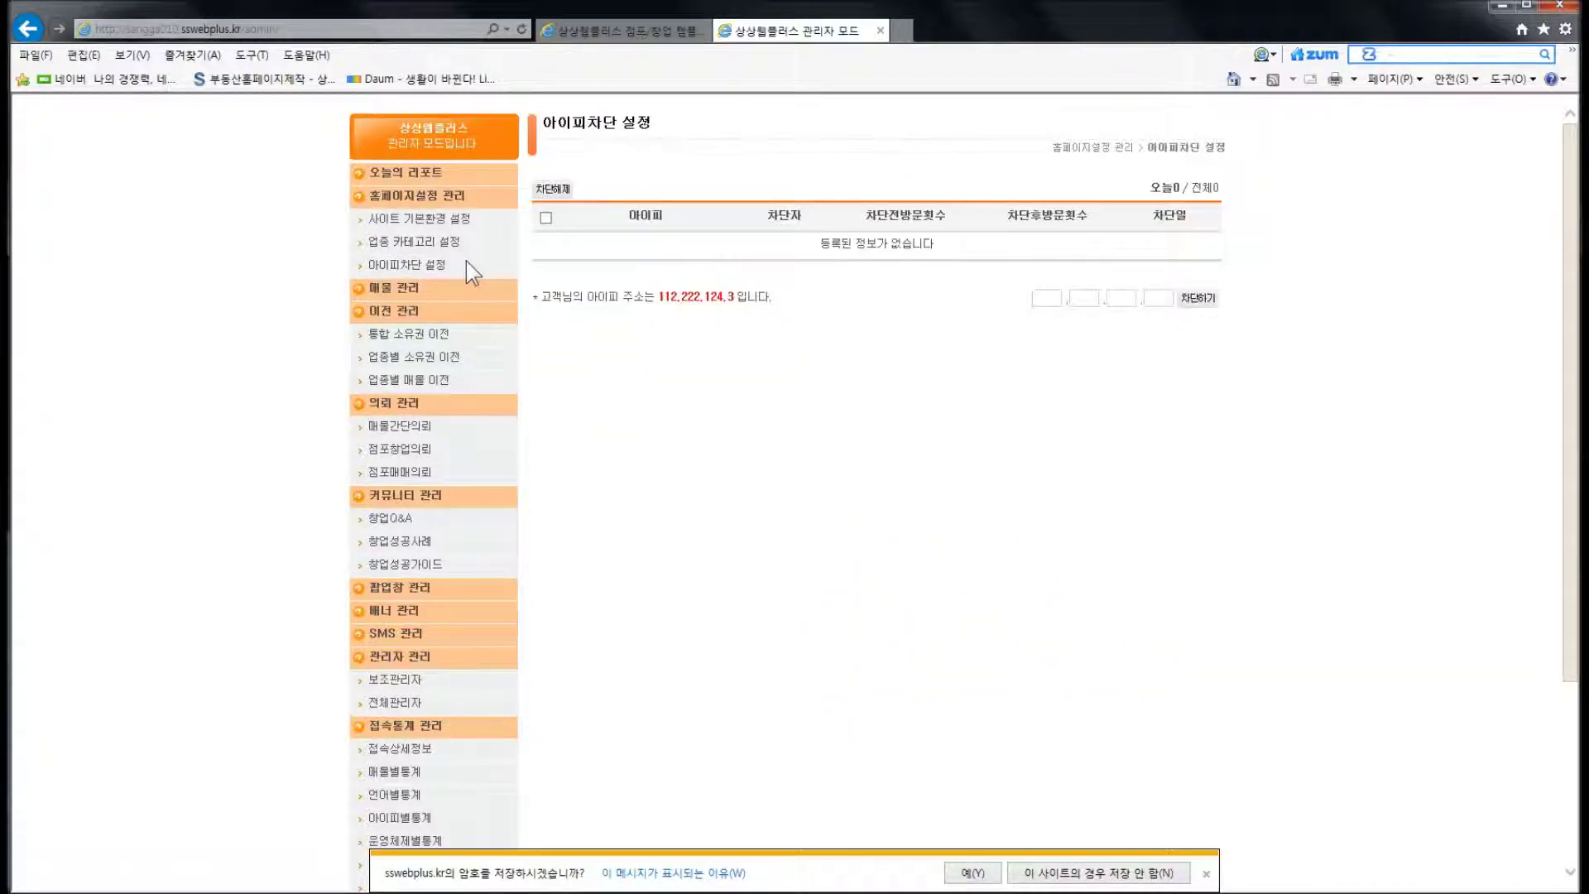
Try 매물 관리 and other restricted sections and get the 접근권한이 없습니다 refusal
click(382, 289)
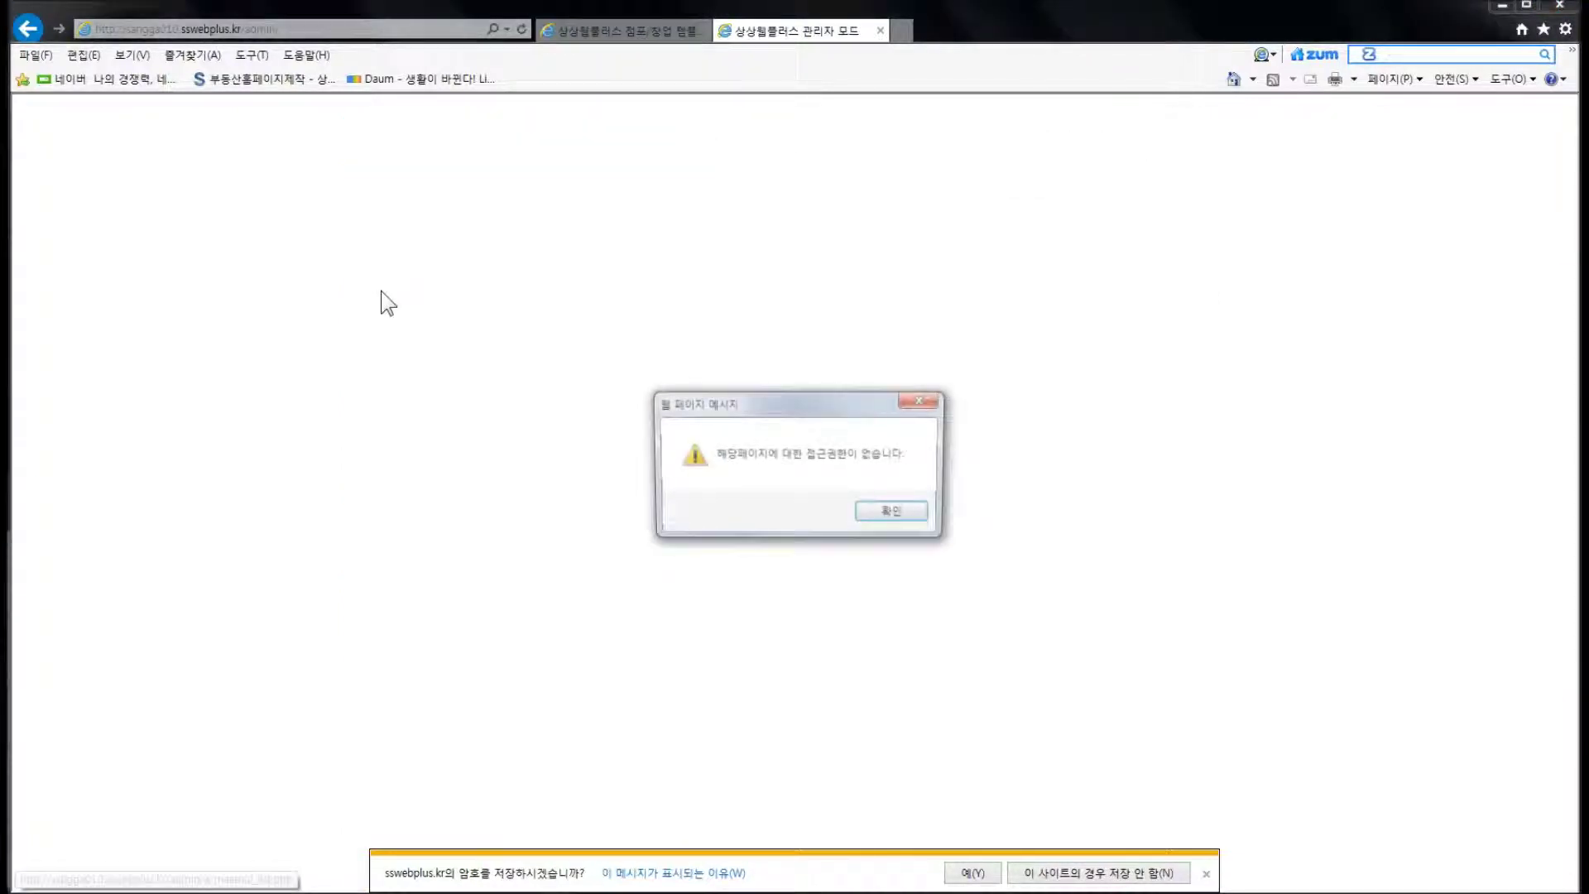
click(799, 482)
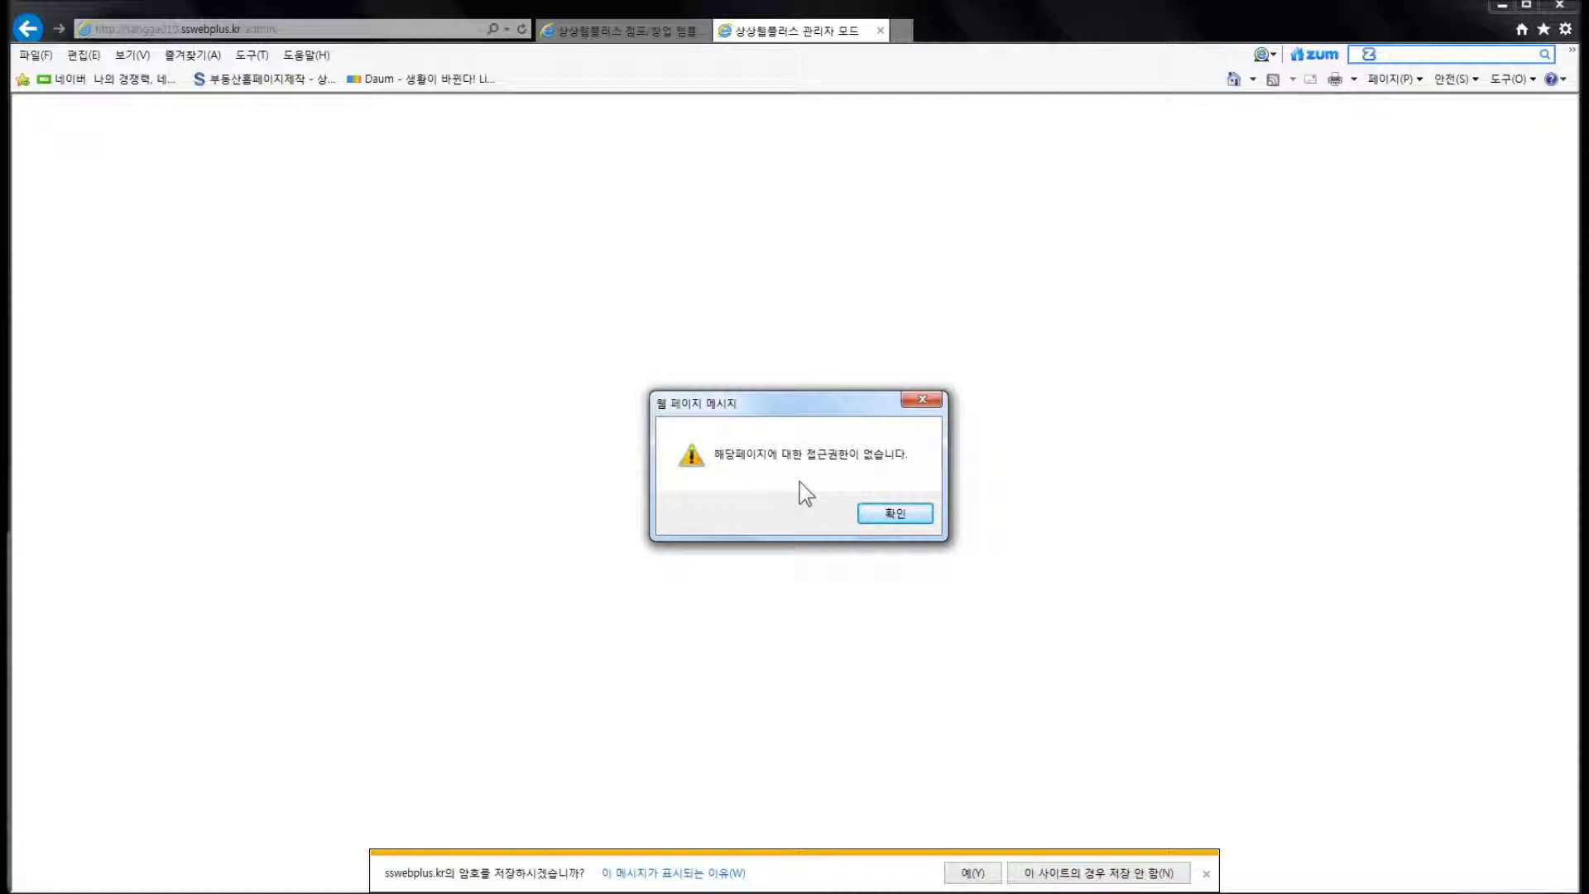
click(893, 513)
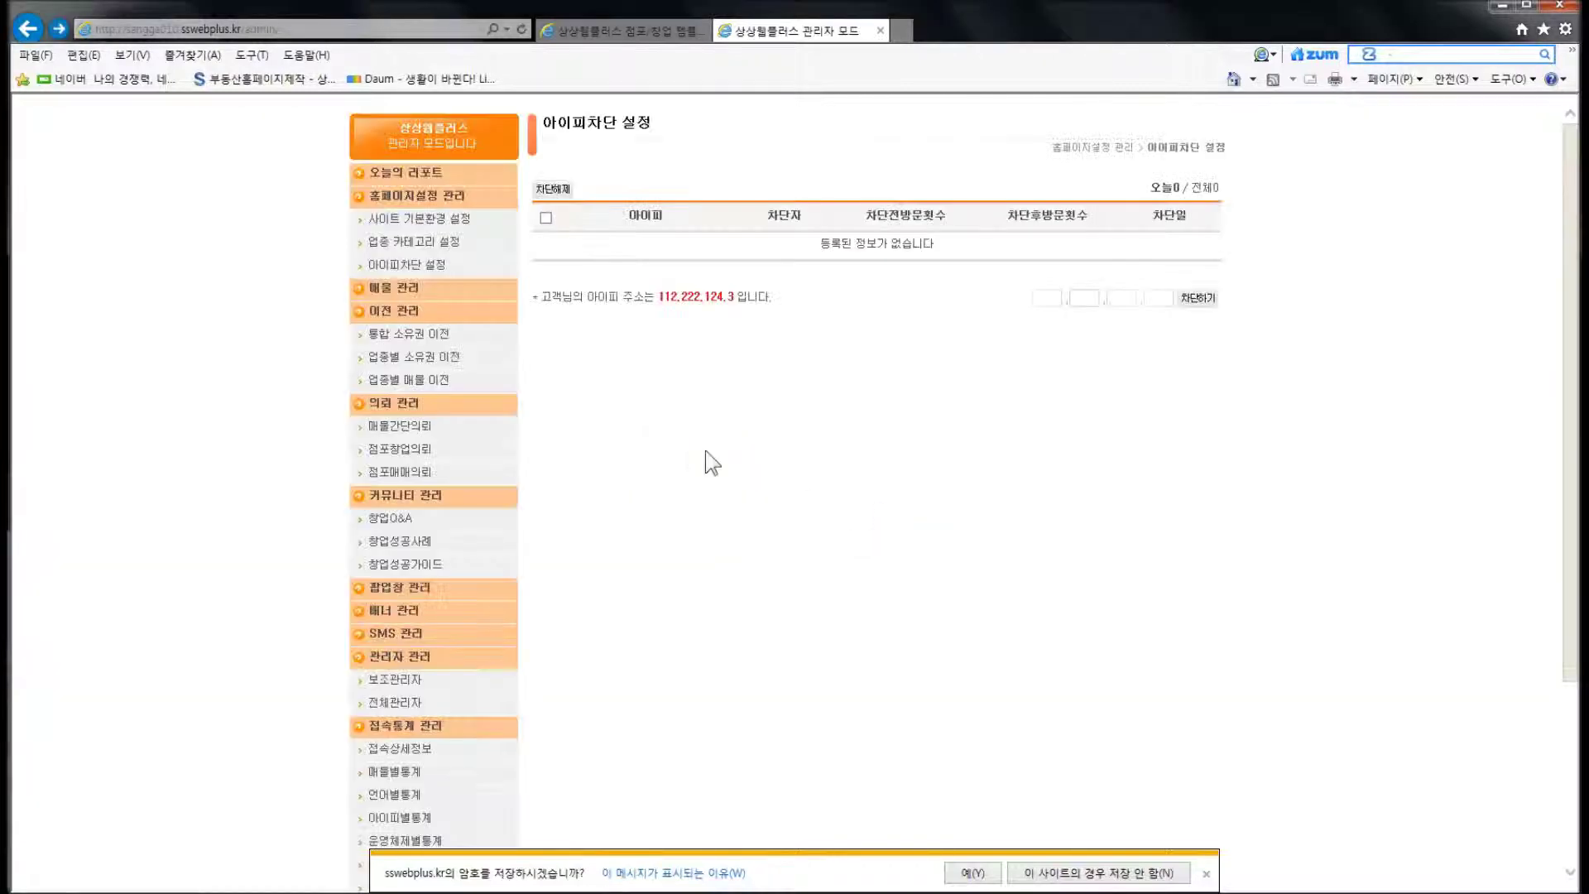
click(418, 220)
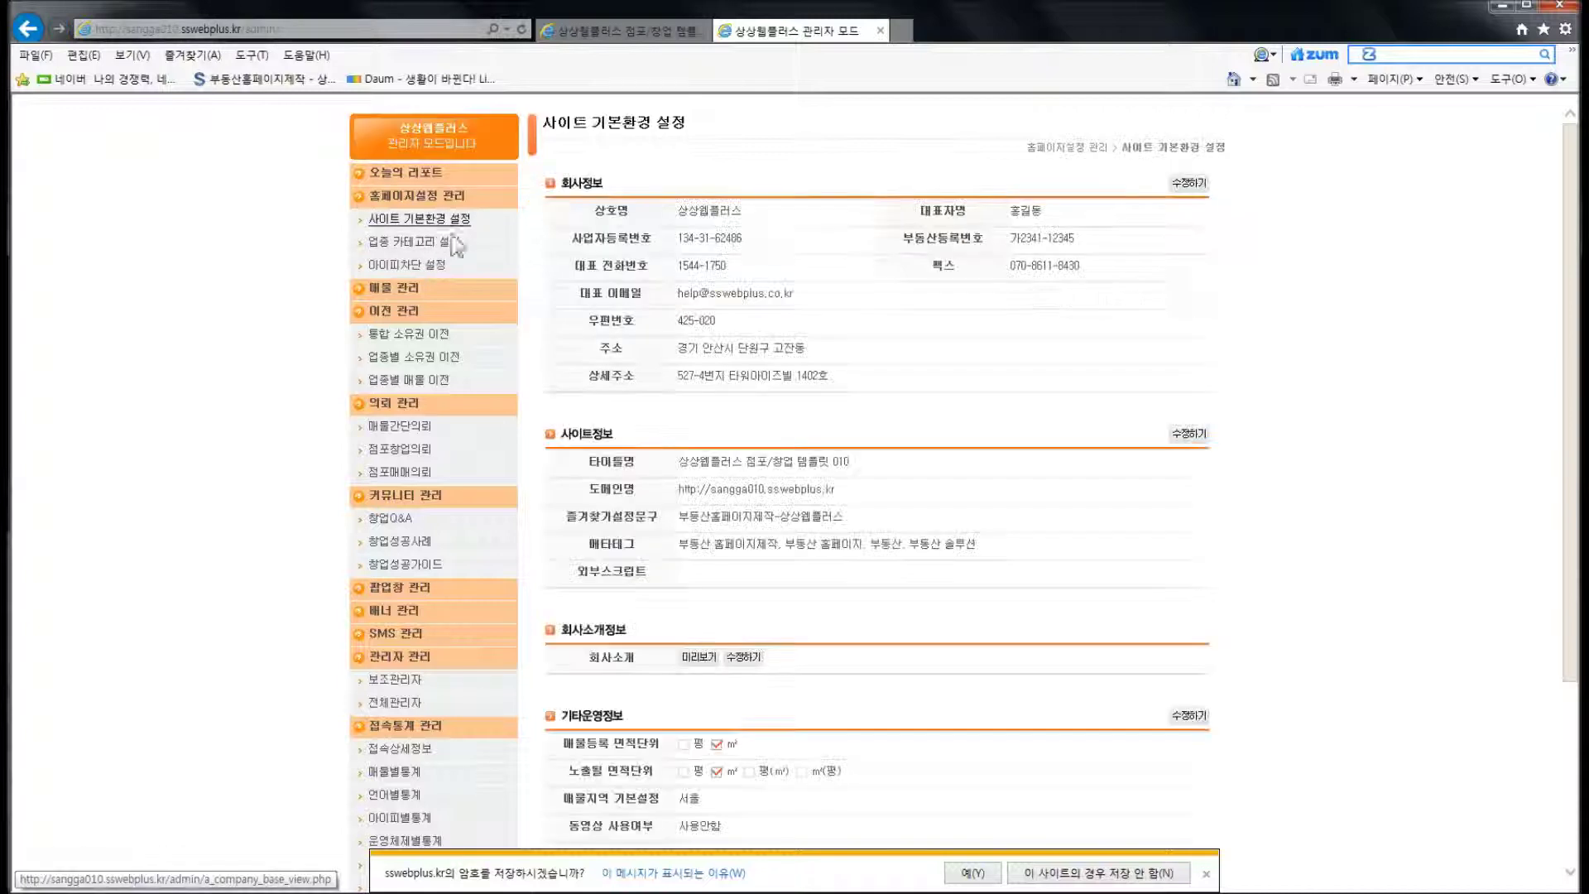
click(423, 291)
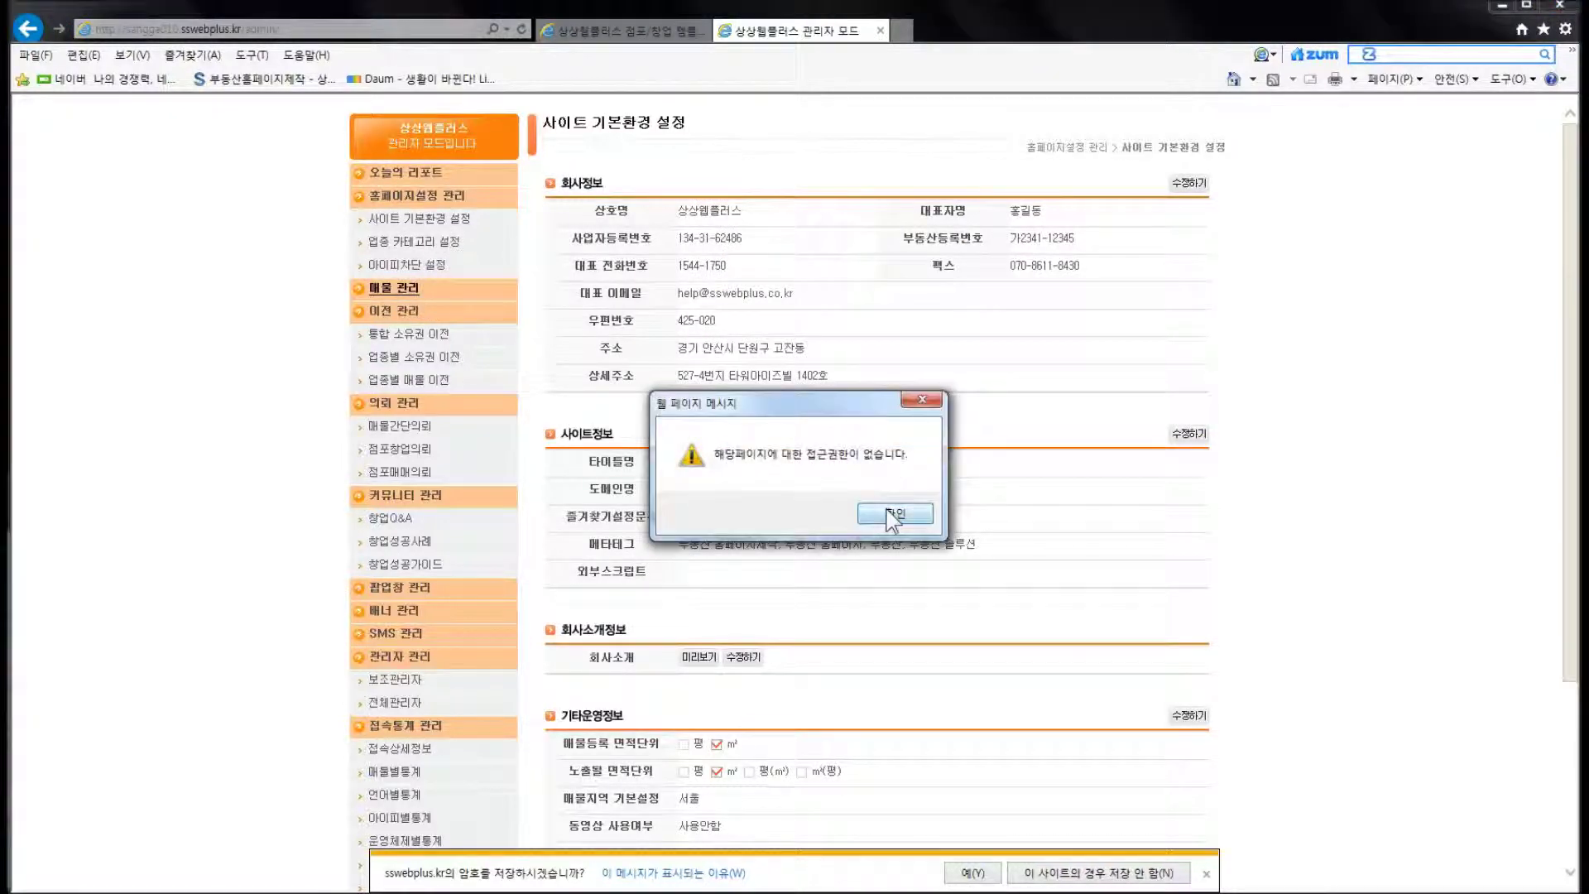